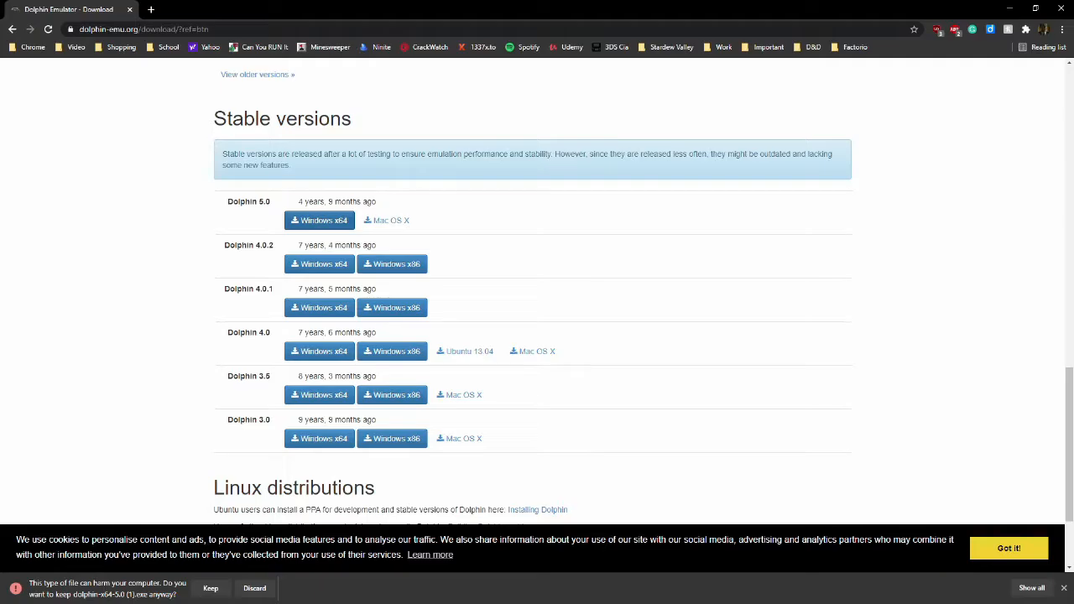
Keep the downloaded dolphin-x64-5.0 (1).exe file and launch its installer, clearing the browser out of the way
click(211, 588)
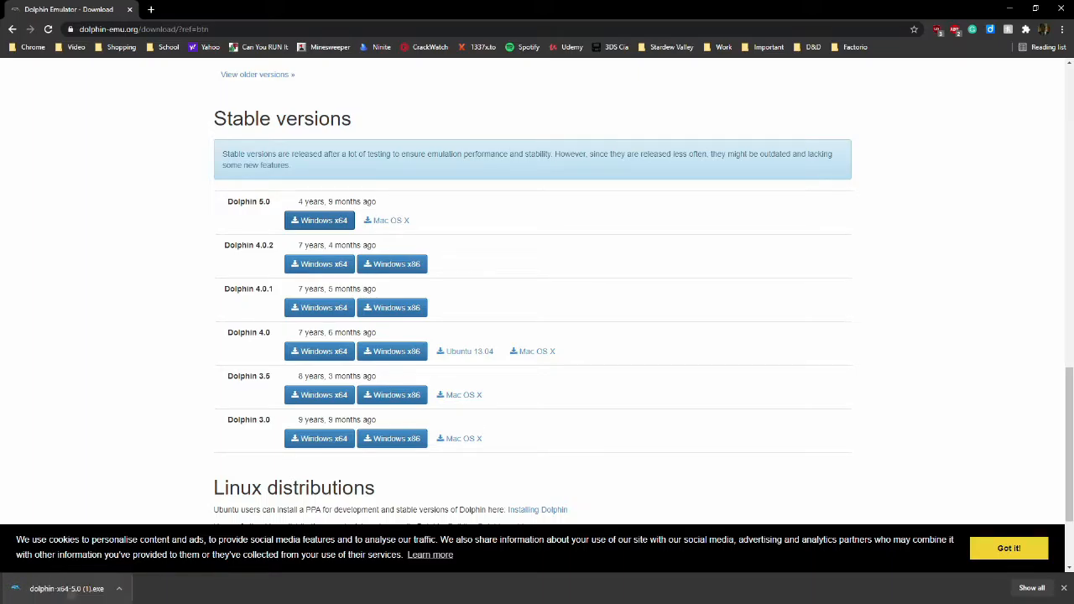
click(72, 592)
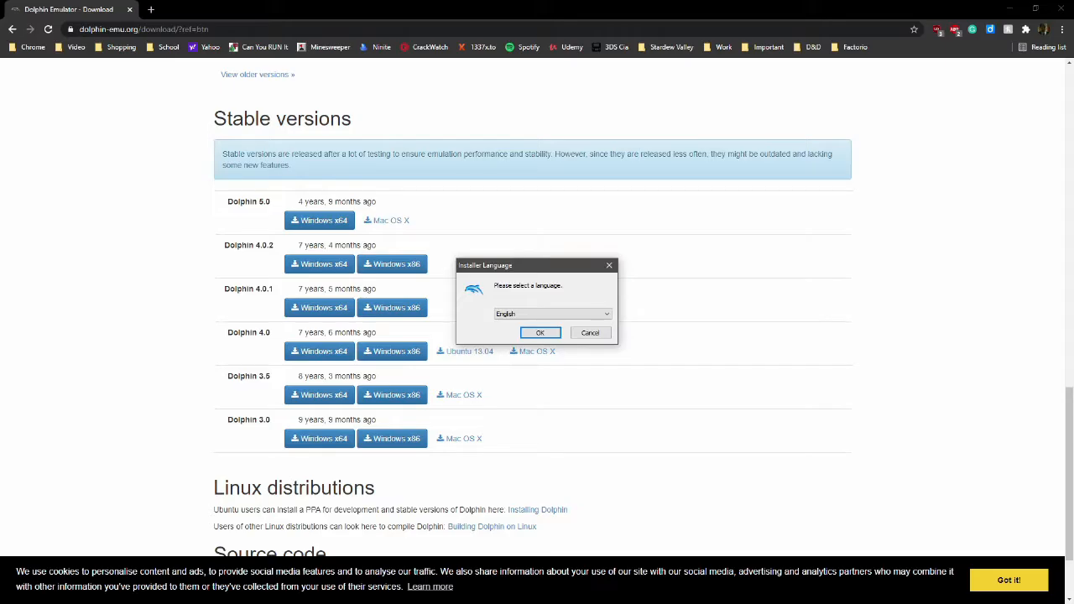
click(1009, 8)
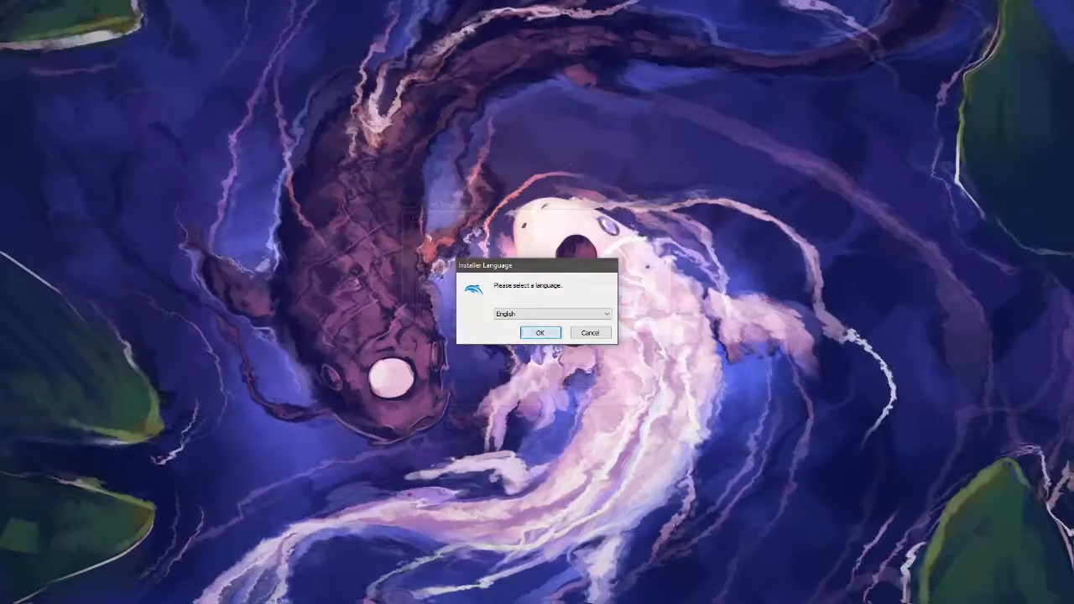
Install Dolphin in English with the default components, including DirectX Runtime and the Visual C++ 2015 Redistributable
key(Return)
key(Return)
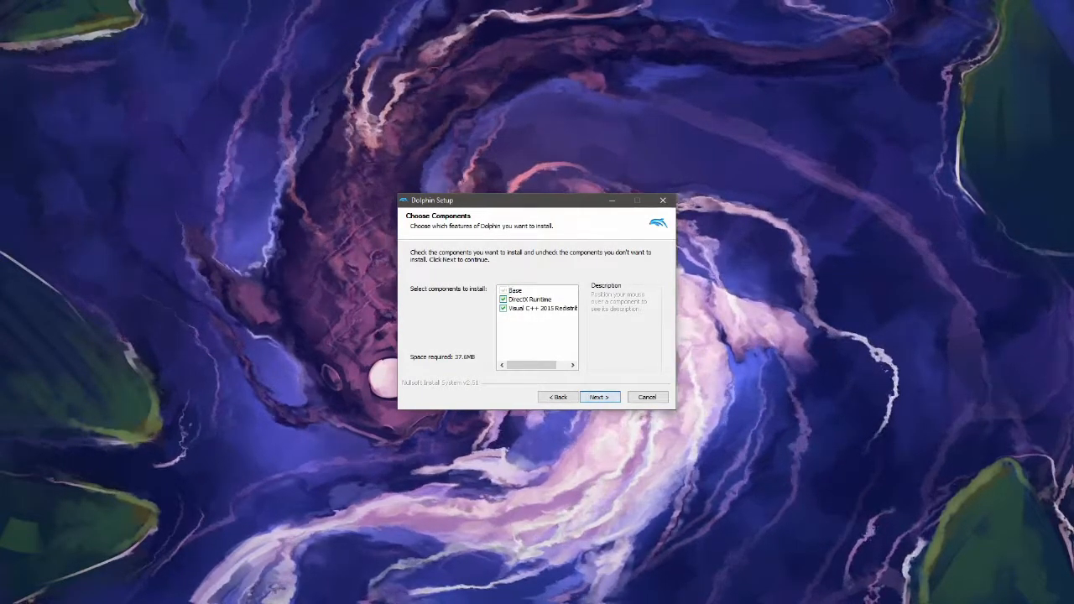
key(Return)
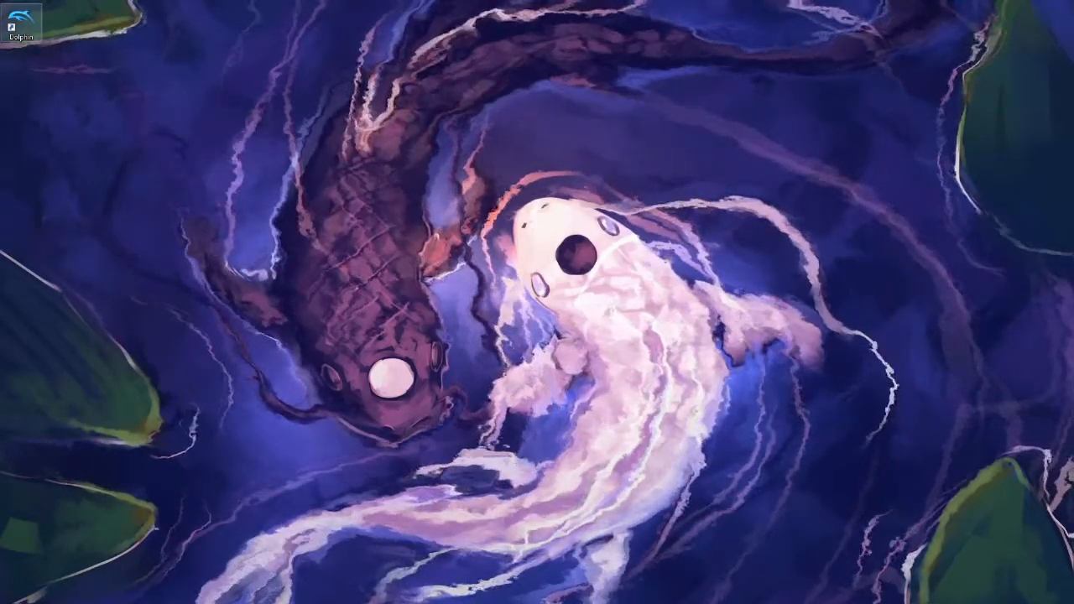
Launch Dolphin and set the Dolphin Games folder in Documents as its games directory
double_click(21, 22)
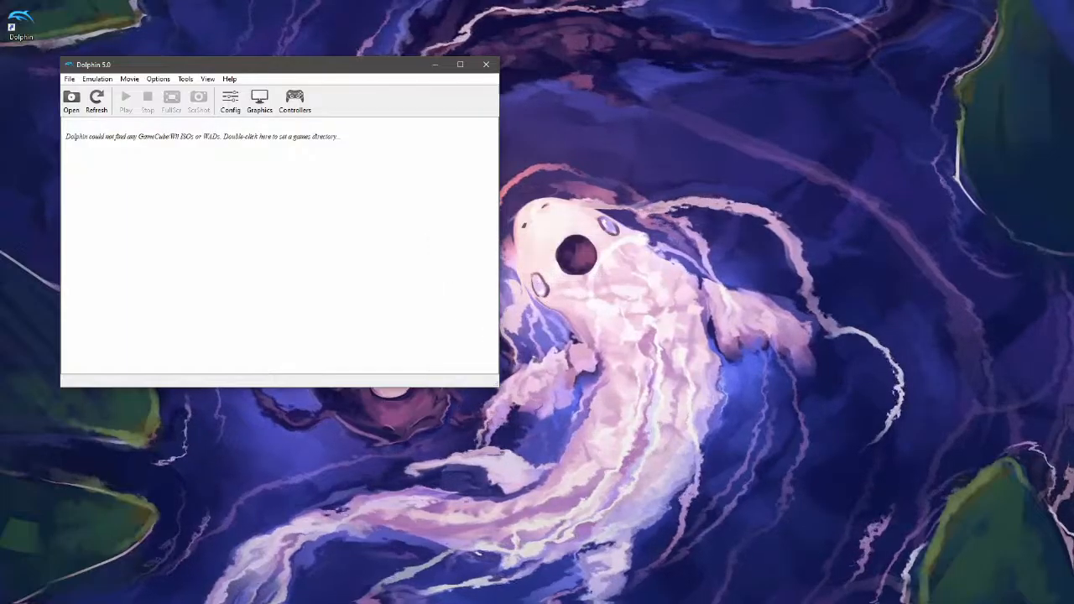
drag(360, 68, 599, 135)
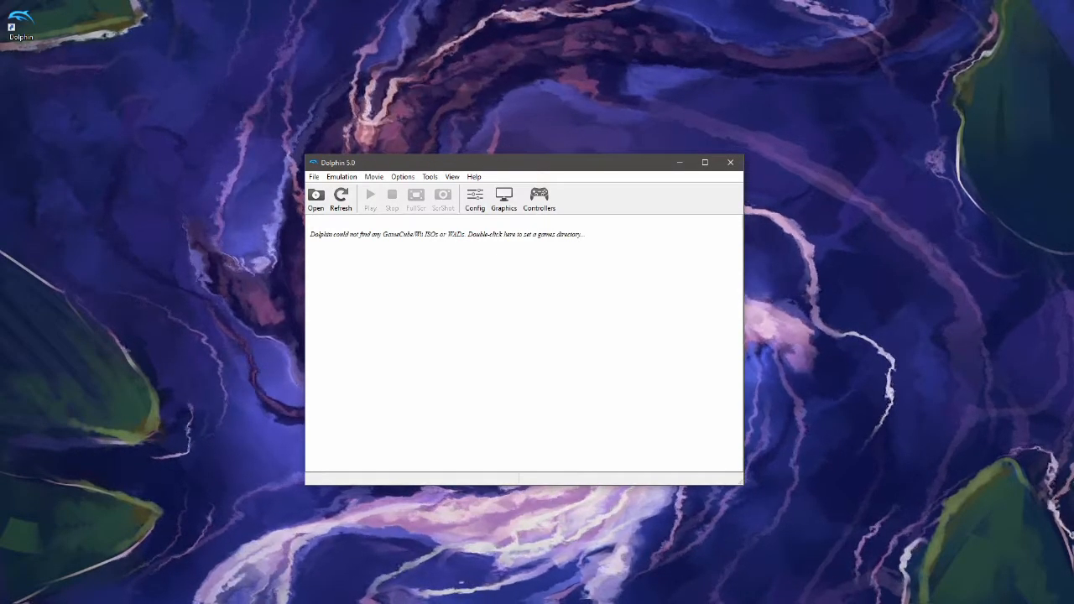
double_click(531, 235)
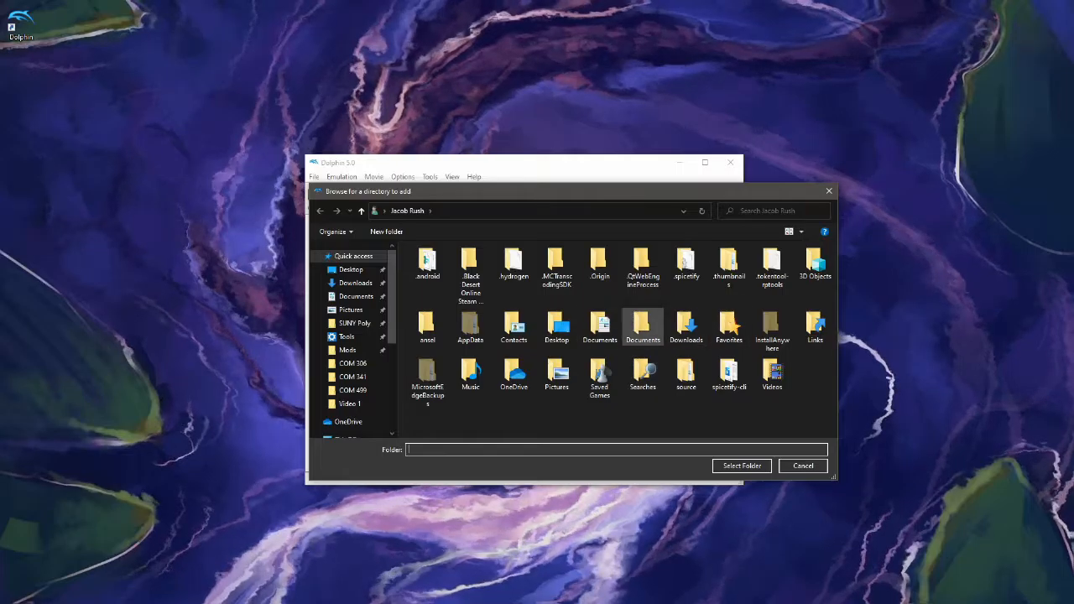
double_click(600, 327)
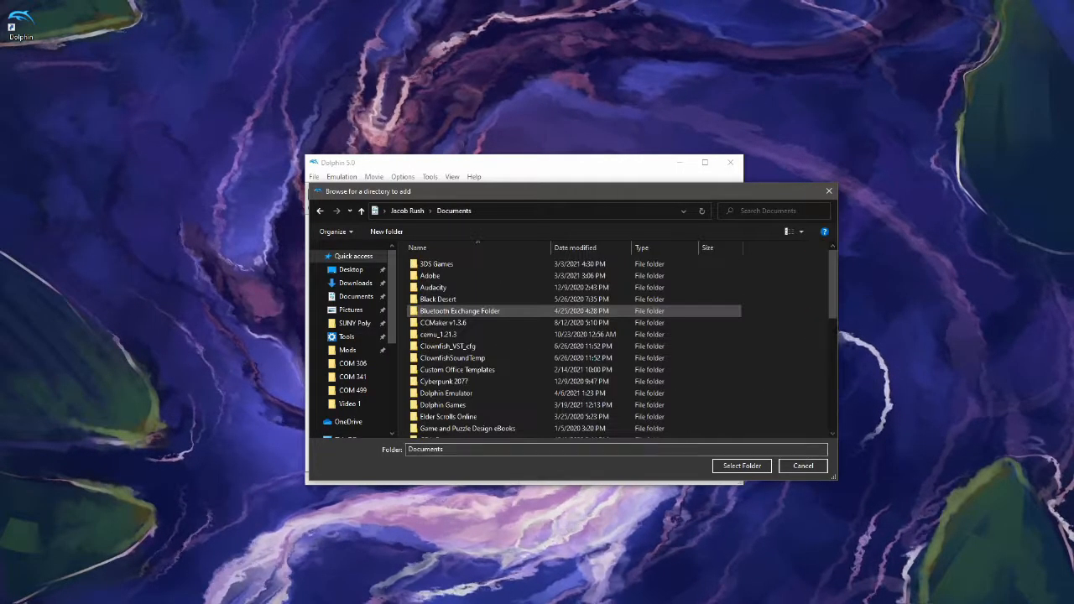
scroll(470, 313, down, 4)
click(443, 303)
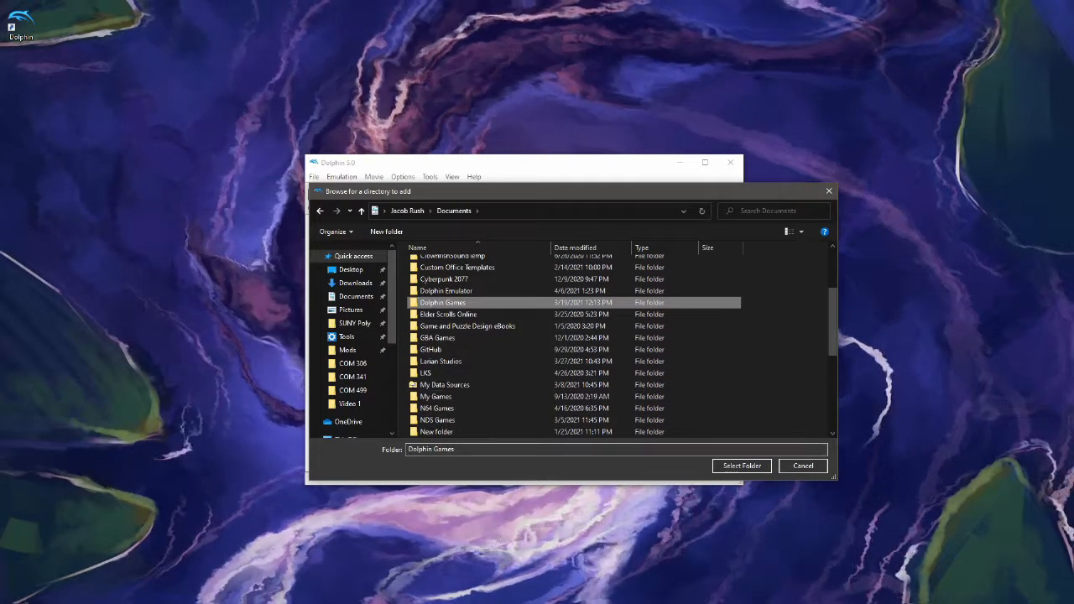
click(742, 466)
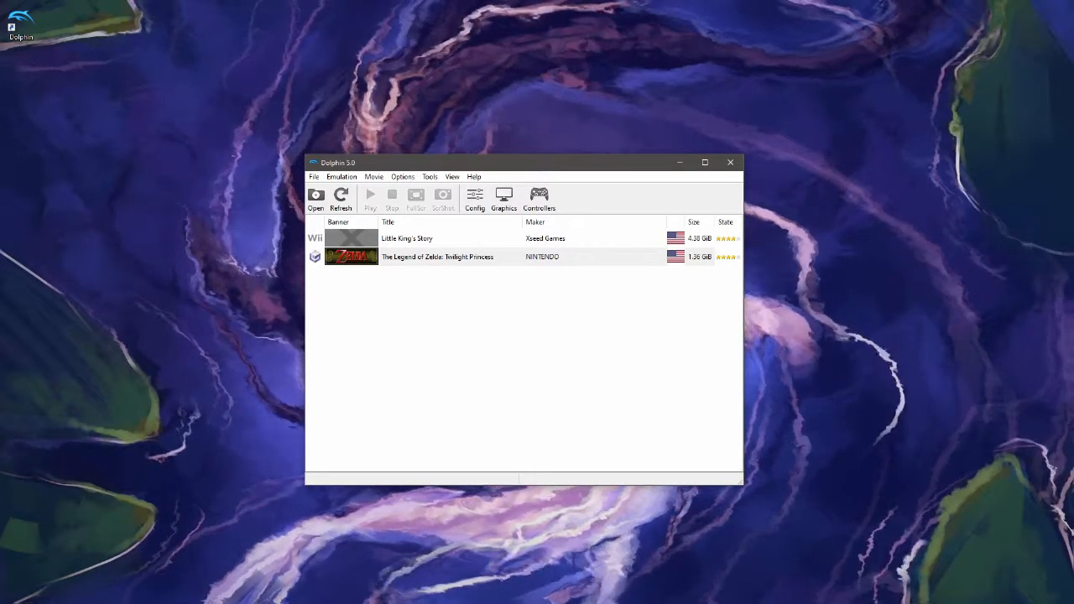
click(445, 238)
click(445, 257)
click(454, 335)
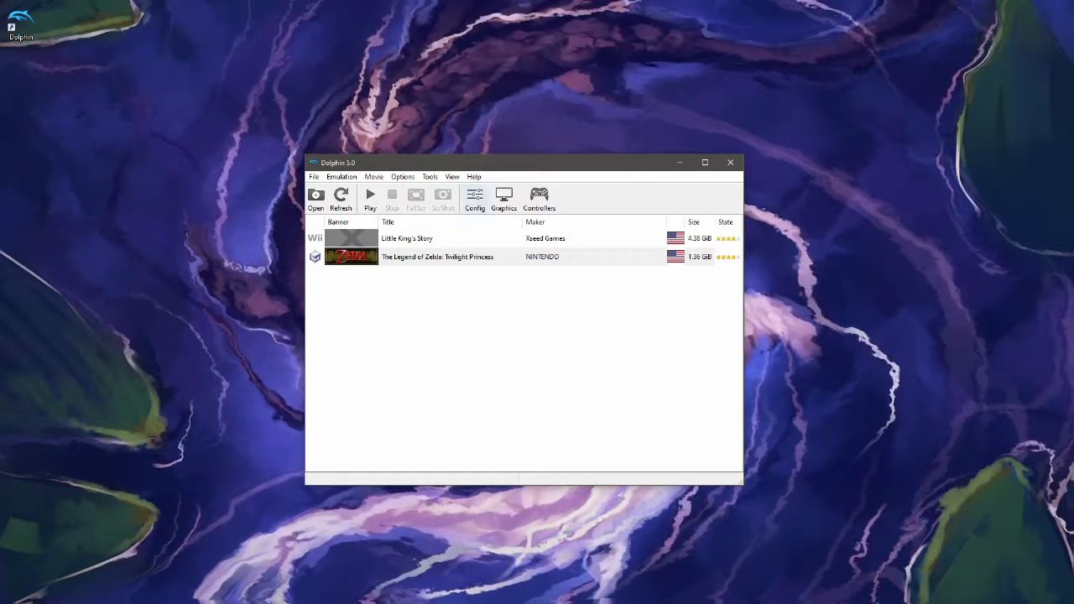
Review the ISO directories in the Dolphin configuration, then close it
click(475, 200)
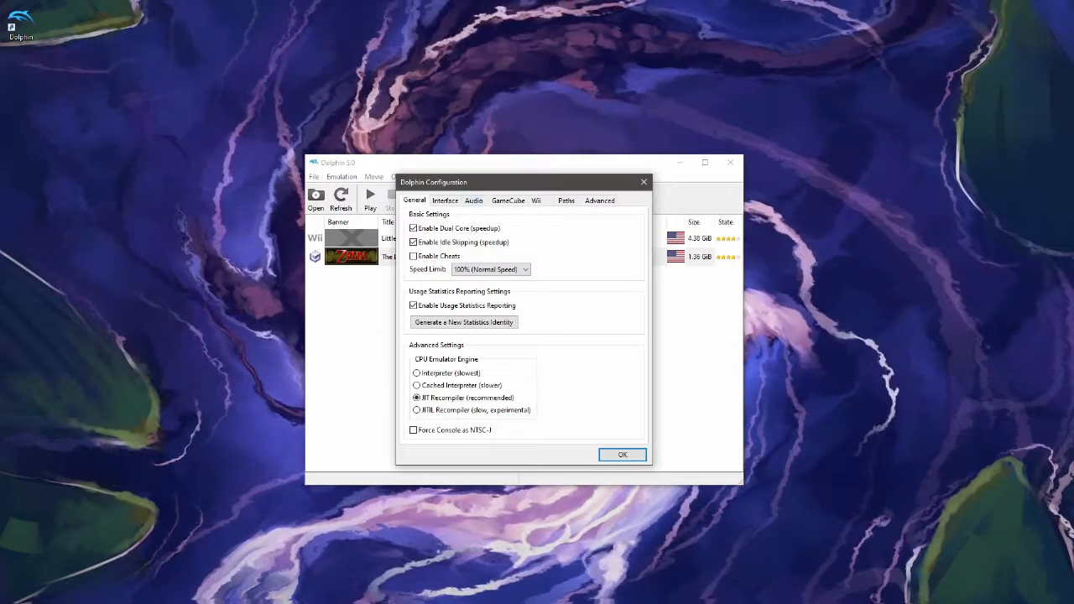
click(567, 201)
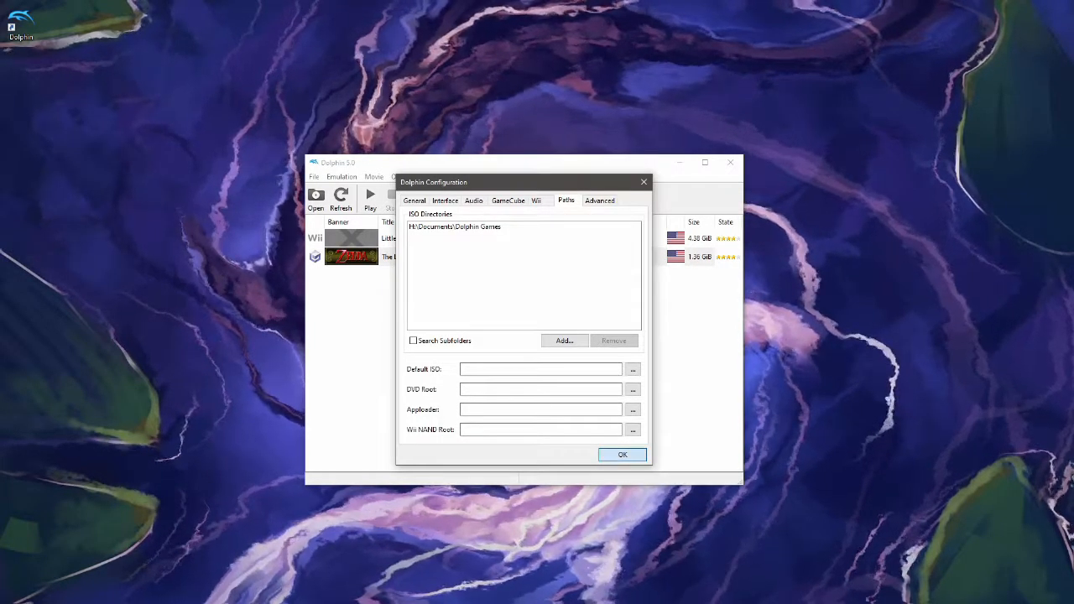
click(622, 455)
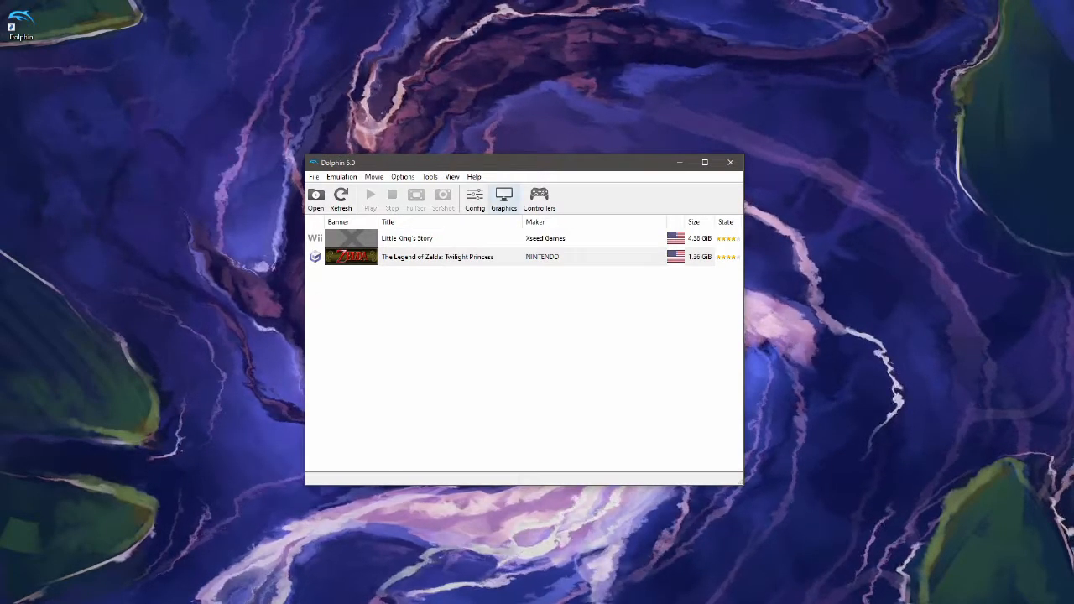
Set the internal resolution to 2x Native (1280x1056) for 720p and enable Show FPS in the graphics settings
click(504, 199)
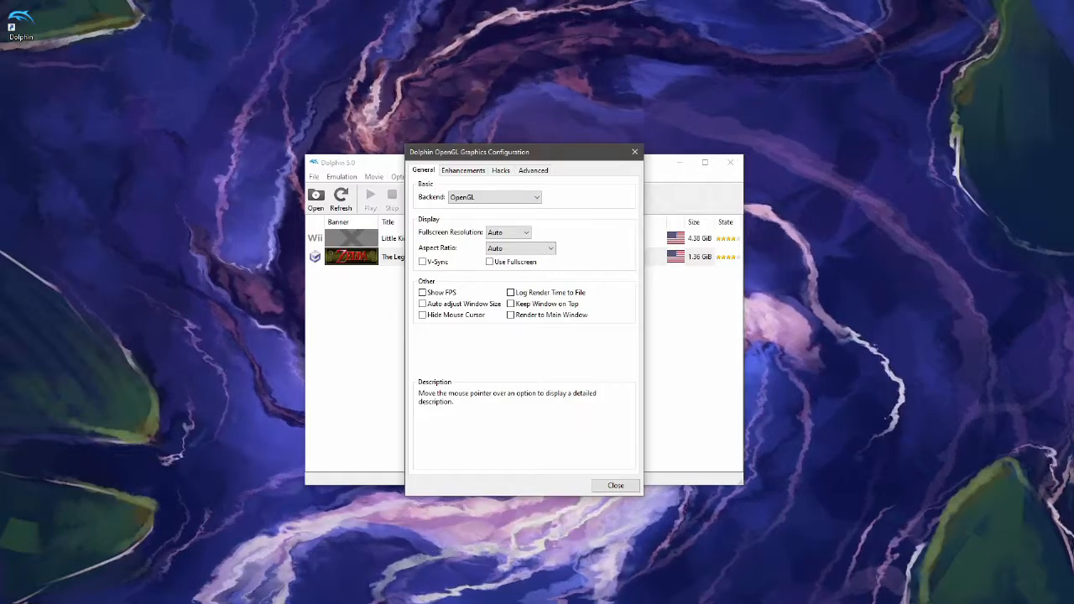
click(463, 171)
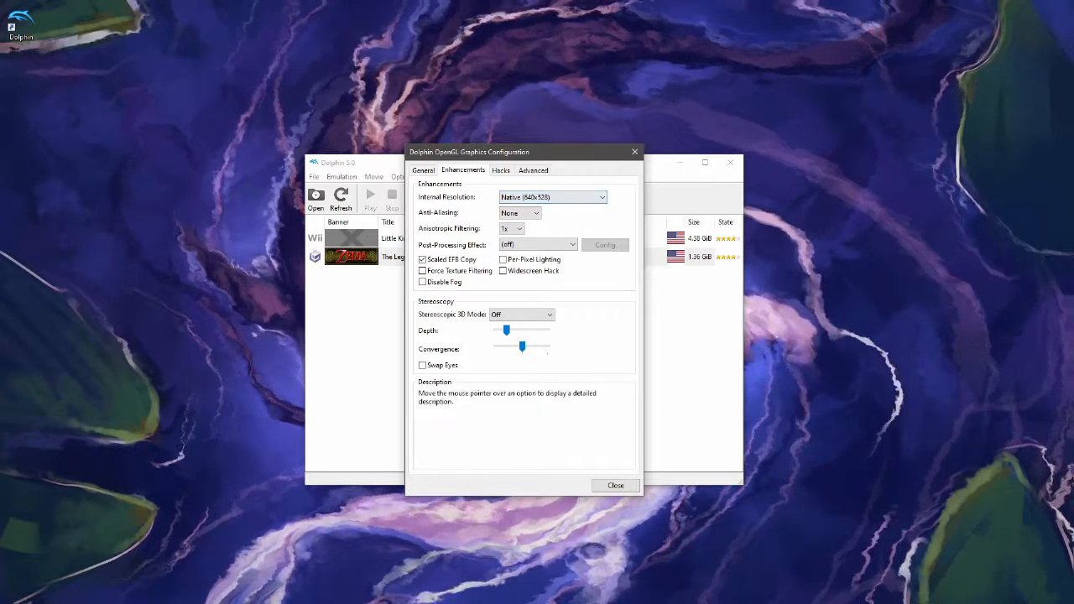
click(553, 197)
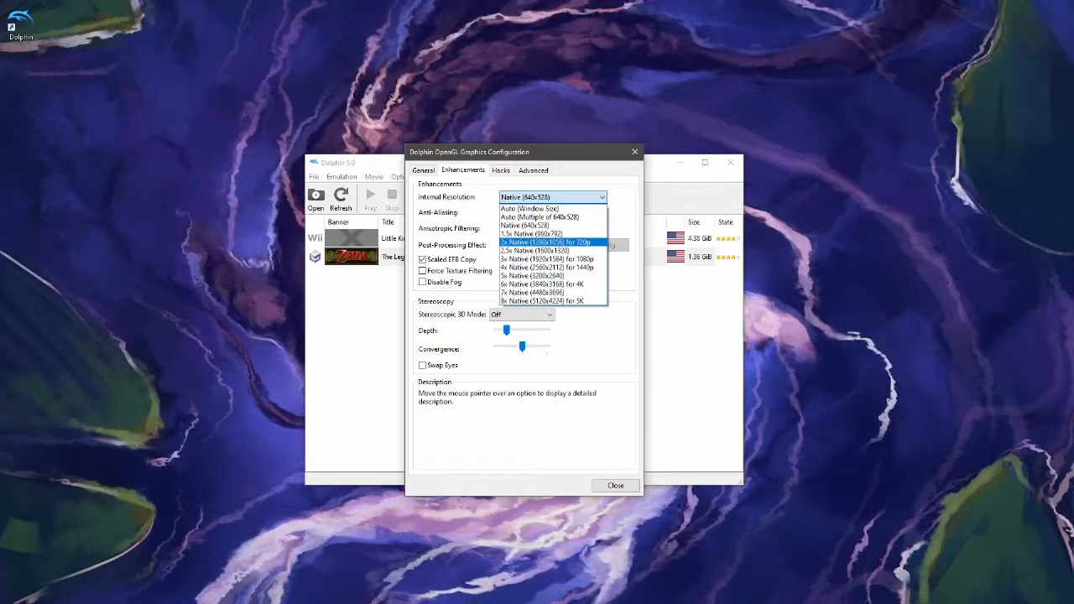
click(545, 242)
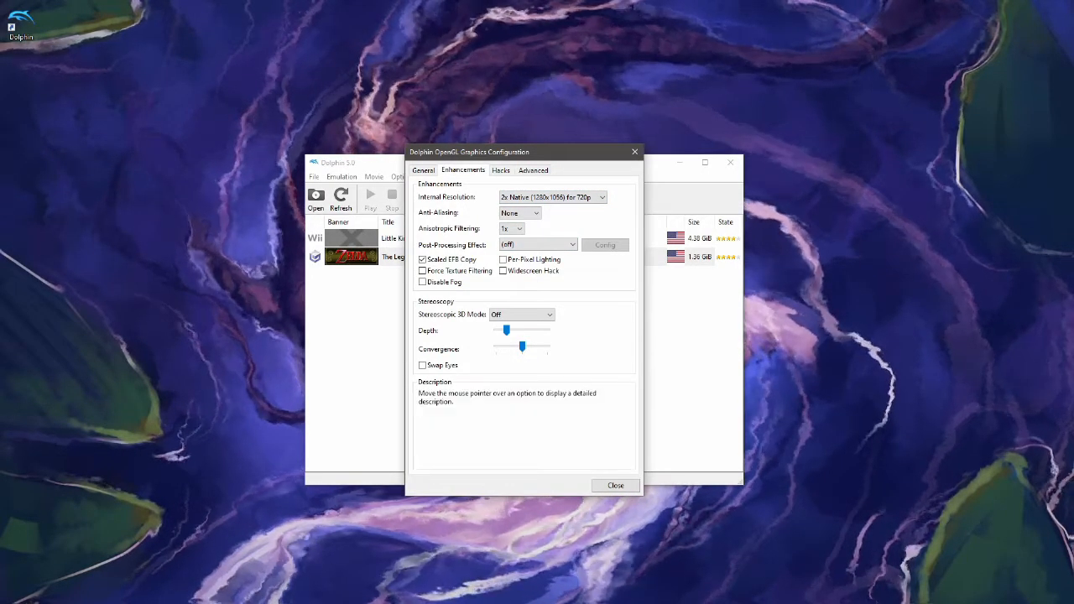
click(423, 170)
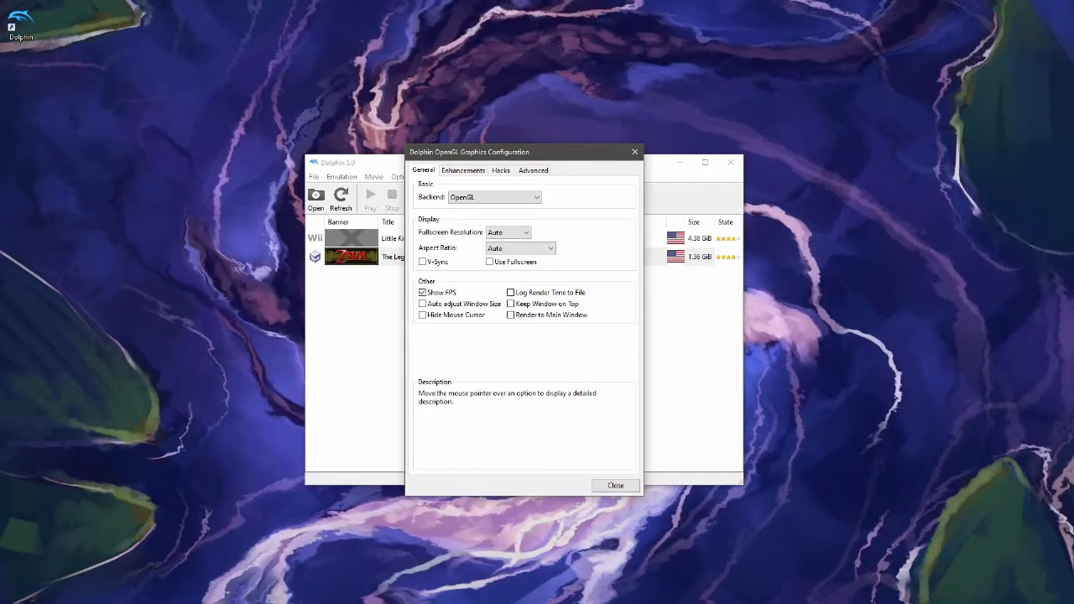
click(616, 485)
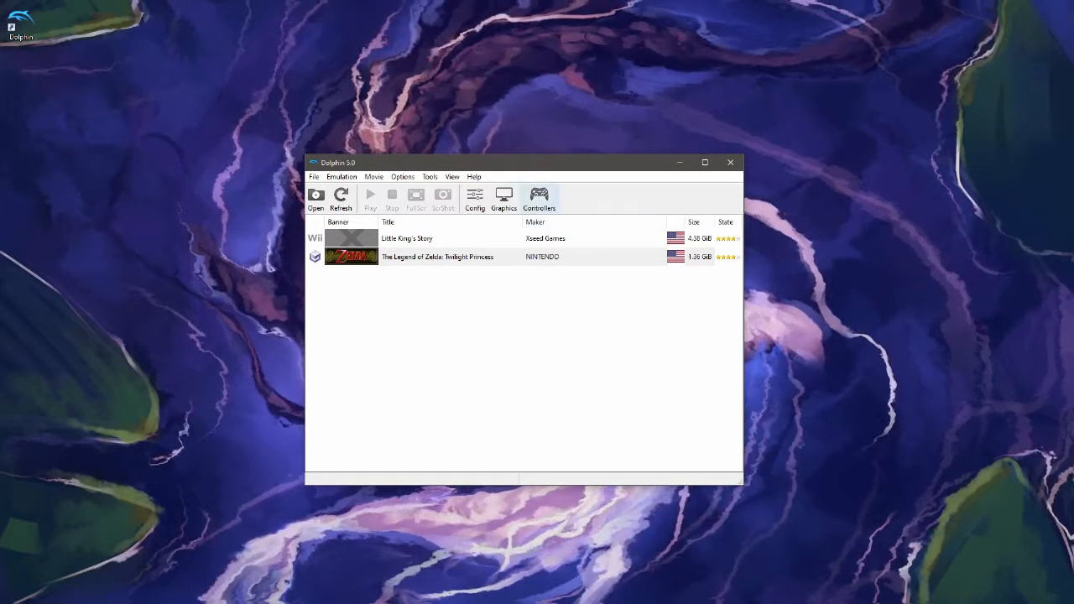
Open the configuration of the Standard Controller on GameCube port 1 and refresh its list of input devices
click(539, 199)
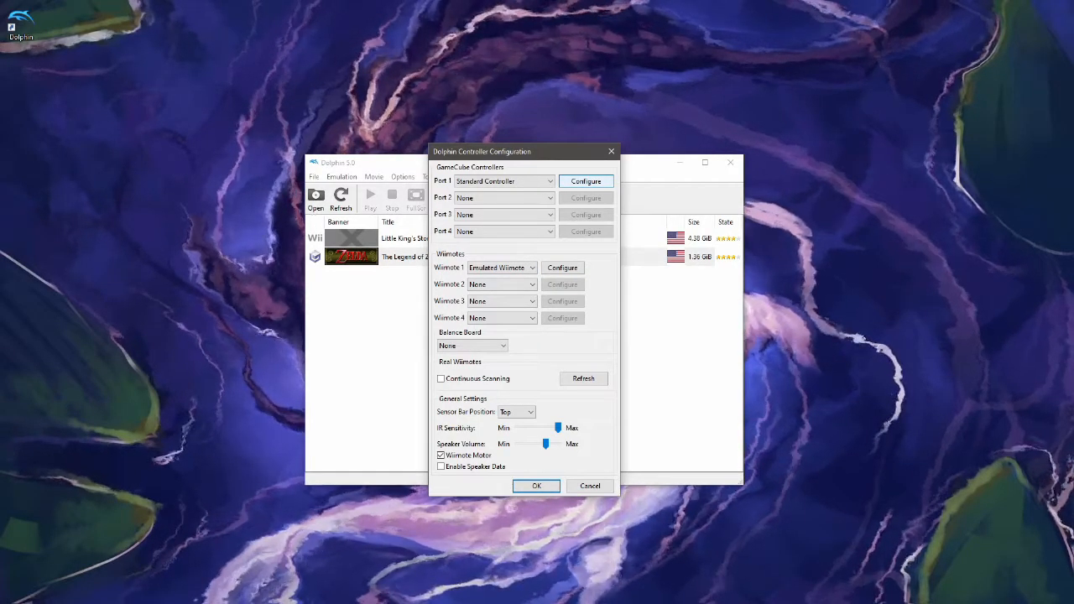
click(585, 181)
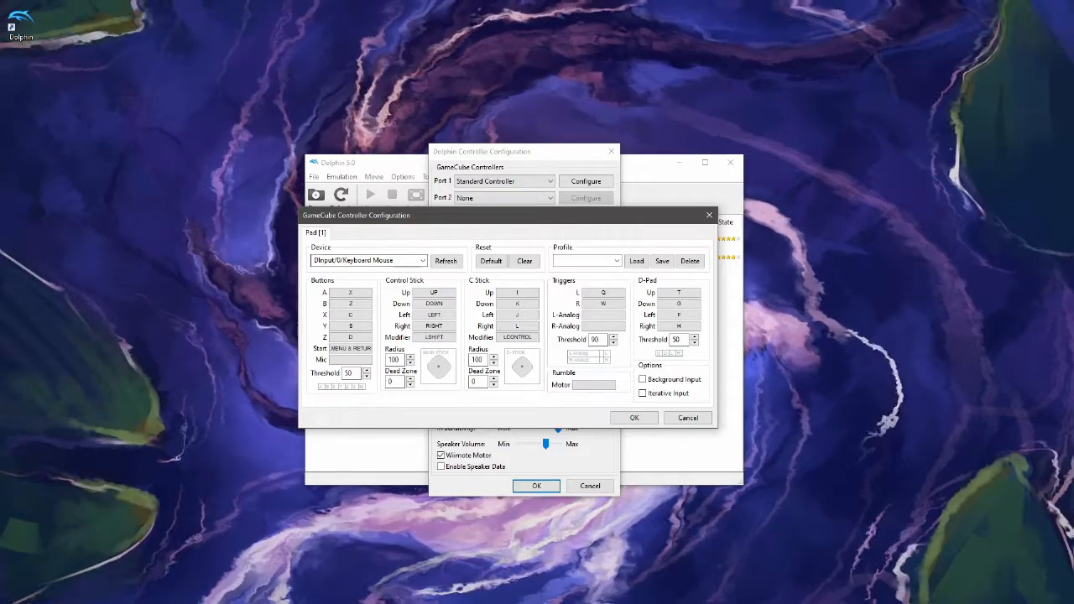
click(422, 261)
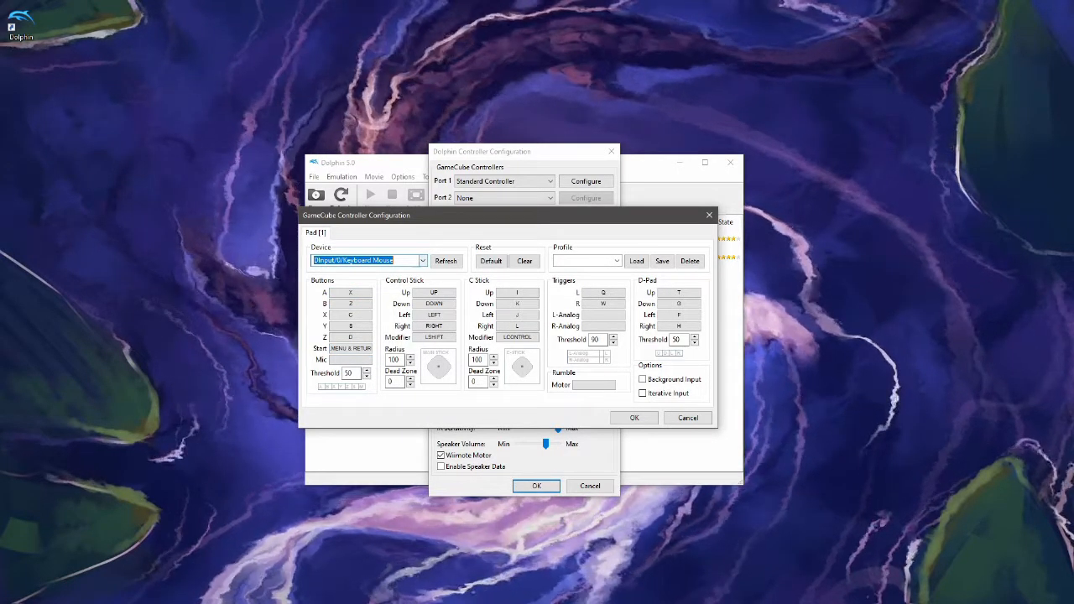
click(423, 261)
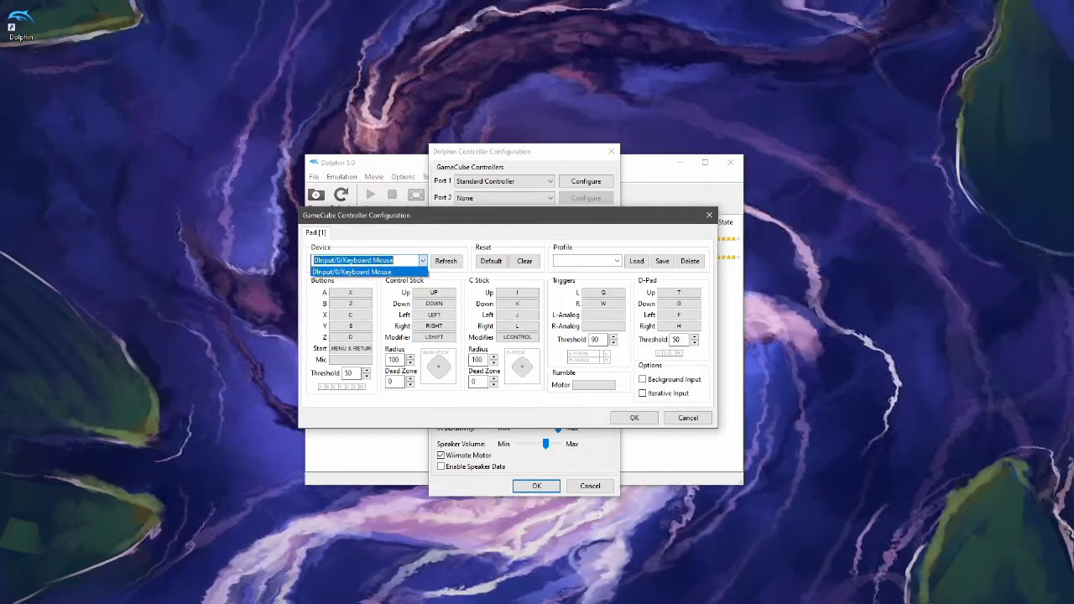
click(423, 261)
click(447, 261)
click(423, 261)
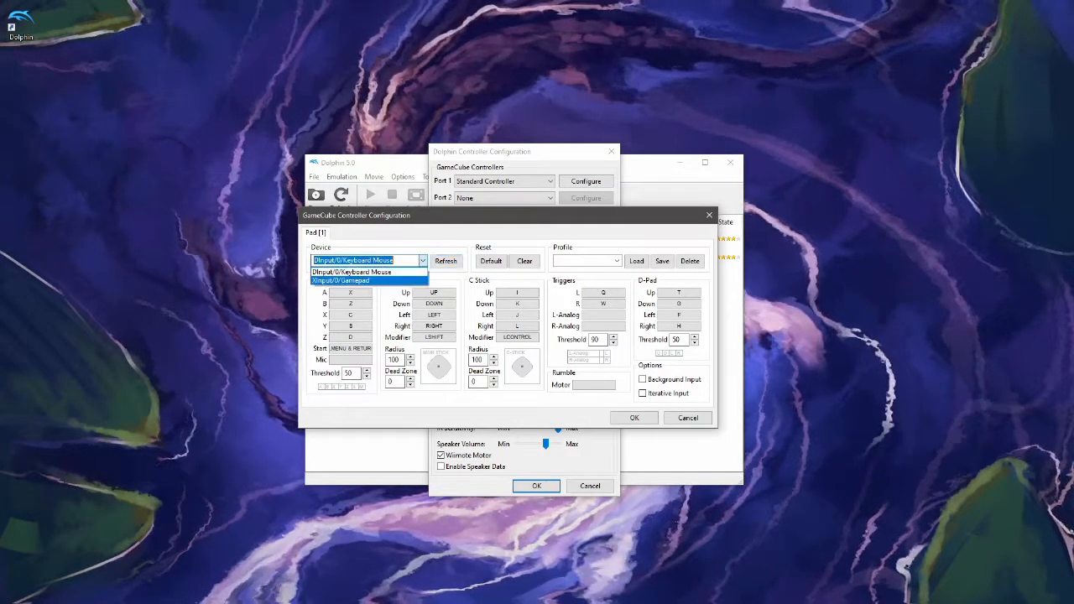
Clear the controller's default mappings and choose XInput/0/Gamepad as the input device
click(423, 261)
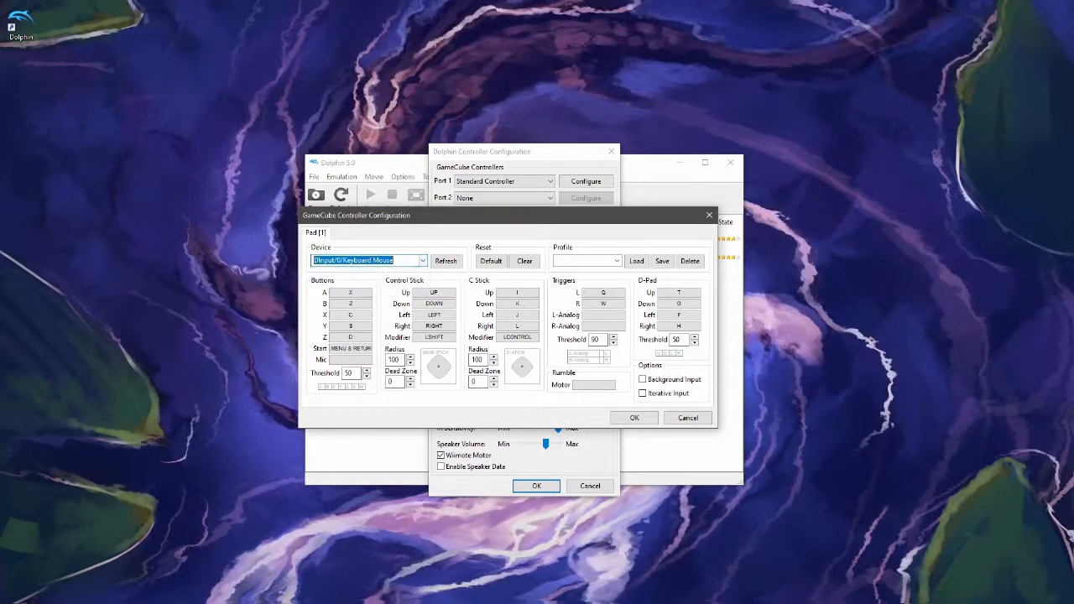
click(423, 261)
click(423, 261)
click(423, 261)
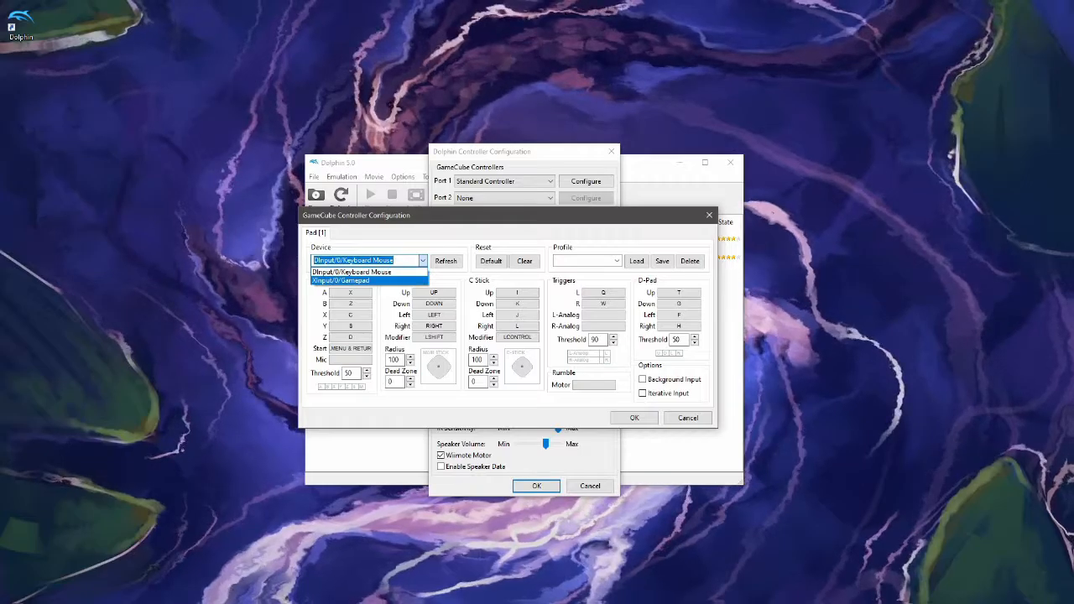
key(Return)
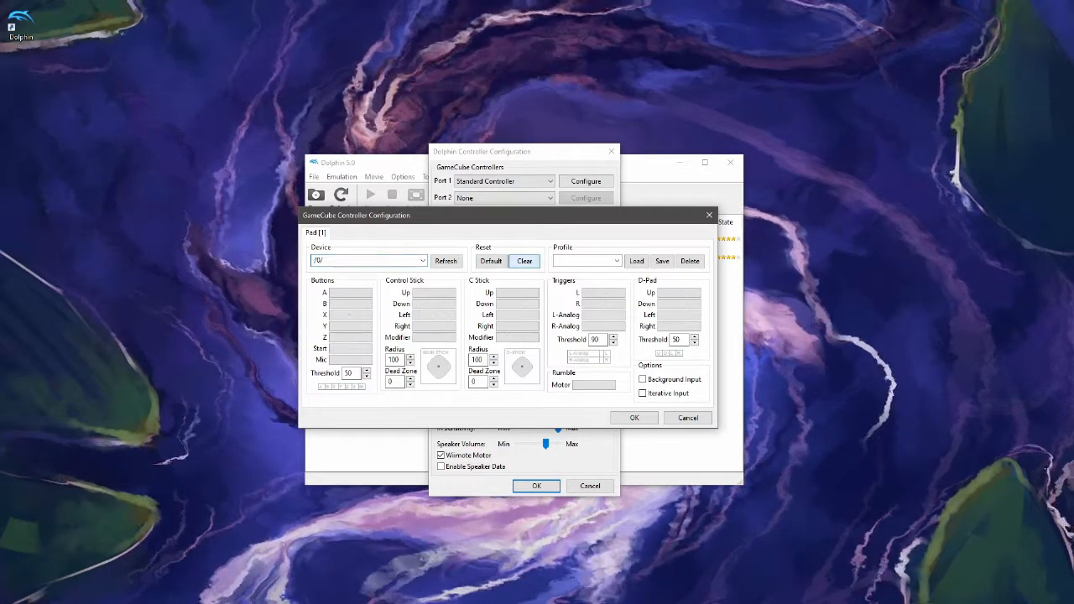
click(524, 261)
click(422, 261)
click(341, 280)
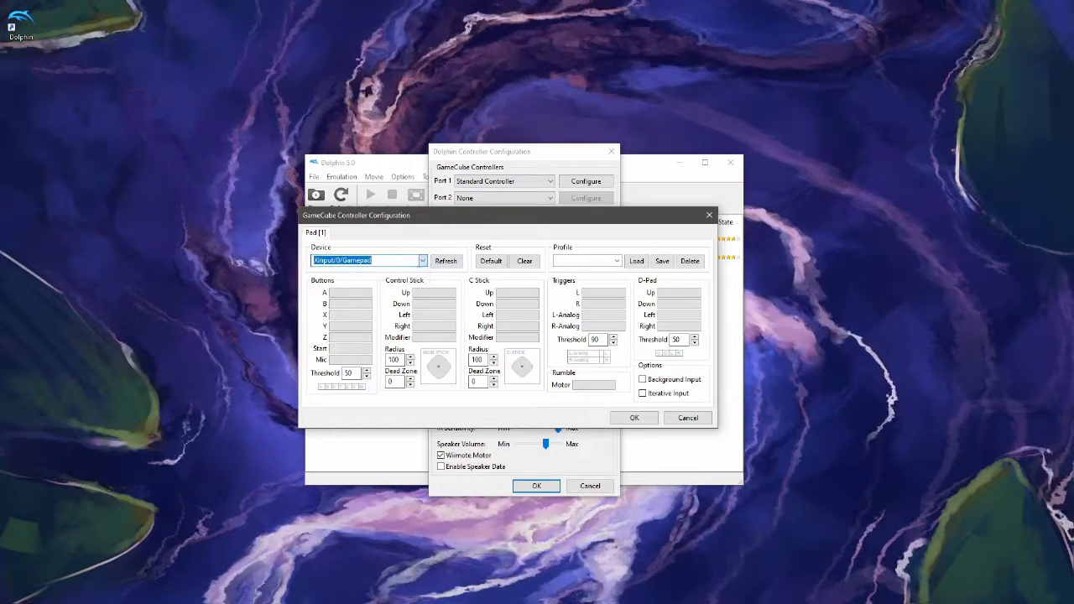
Map the GameCube A, B, X and Y buttons to the gamepad's matching buttons and Z to Shoulder R
click(351, 292)
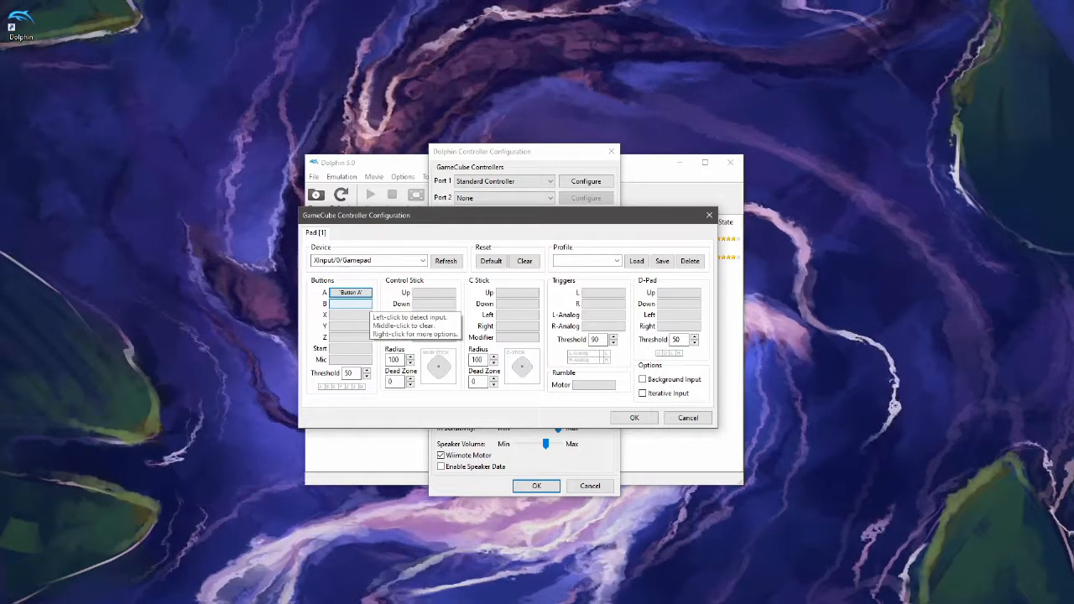
click(351, 304)
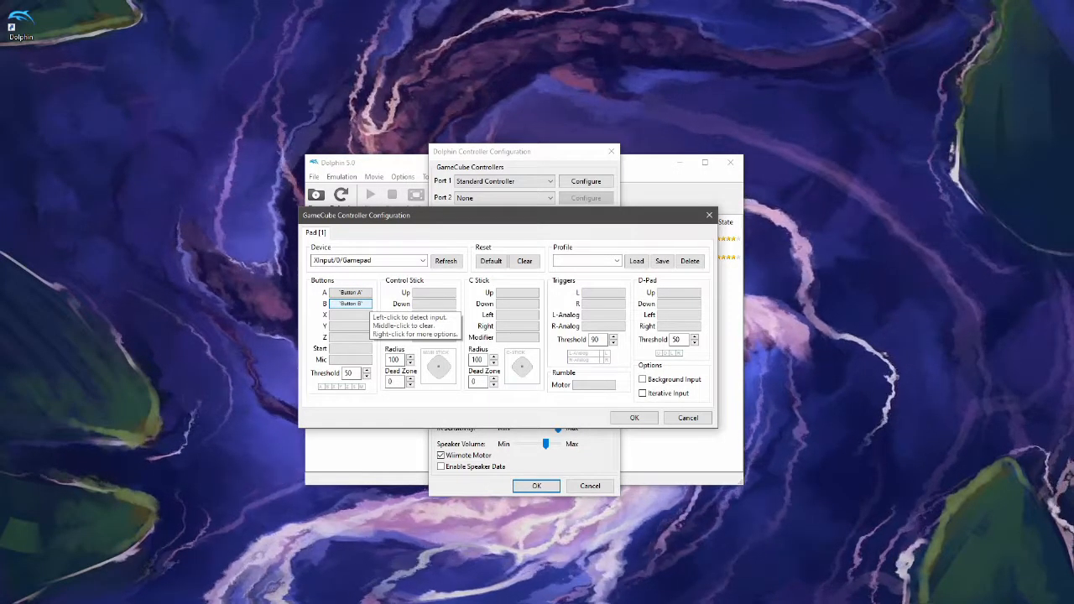
click(362, 315)
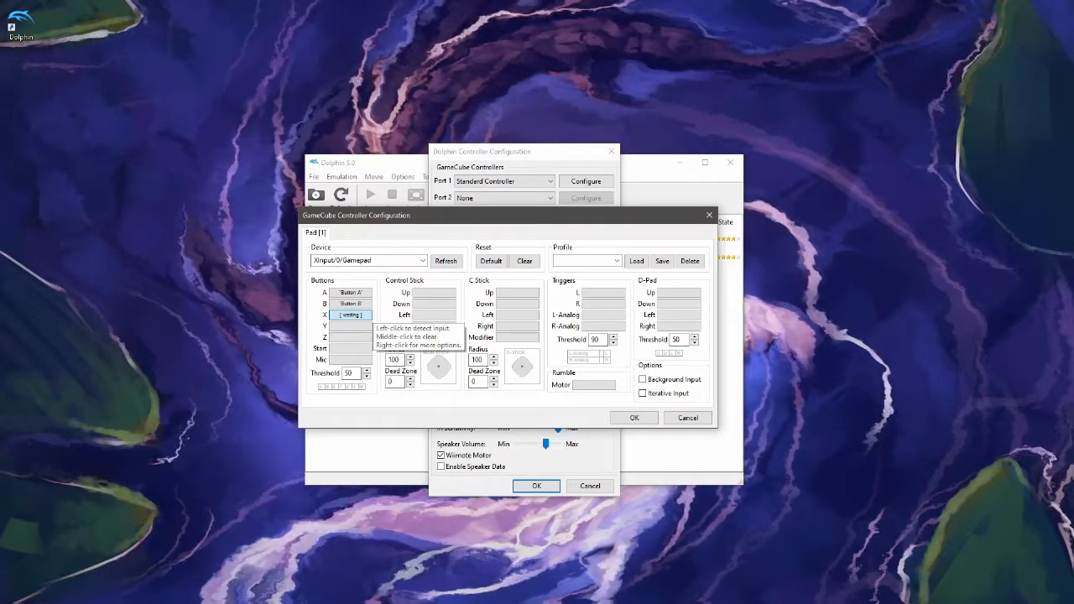
click(361, 326)
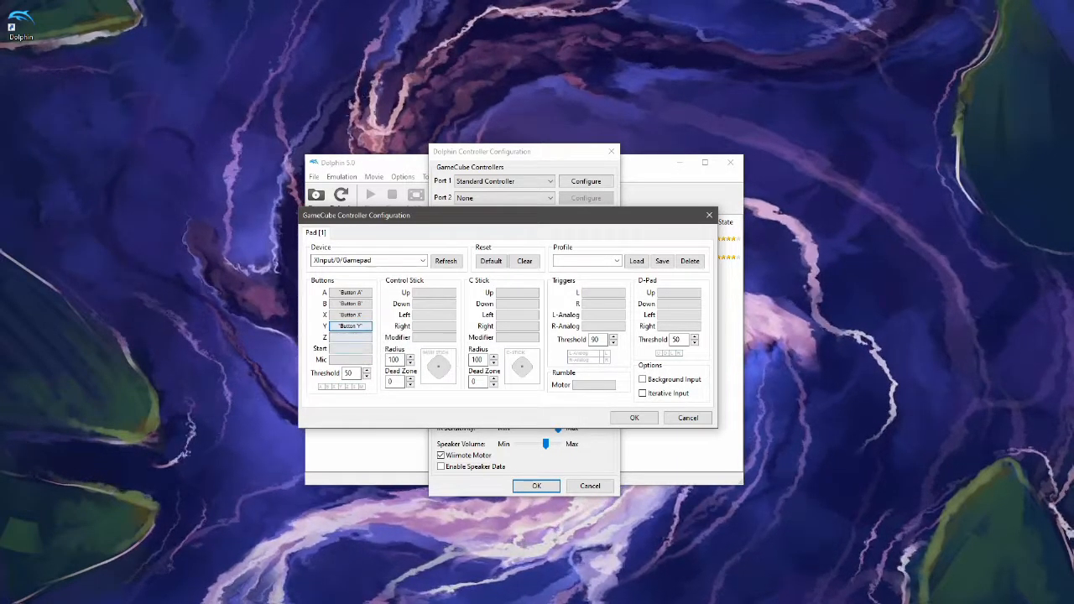
click(350, 337)
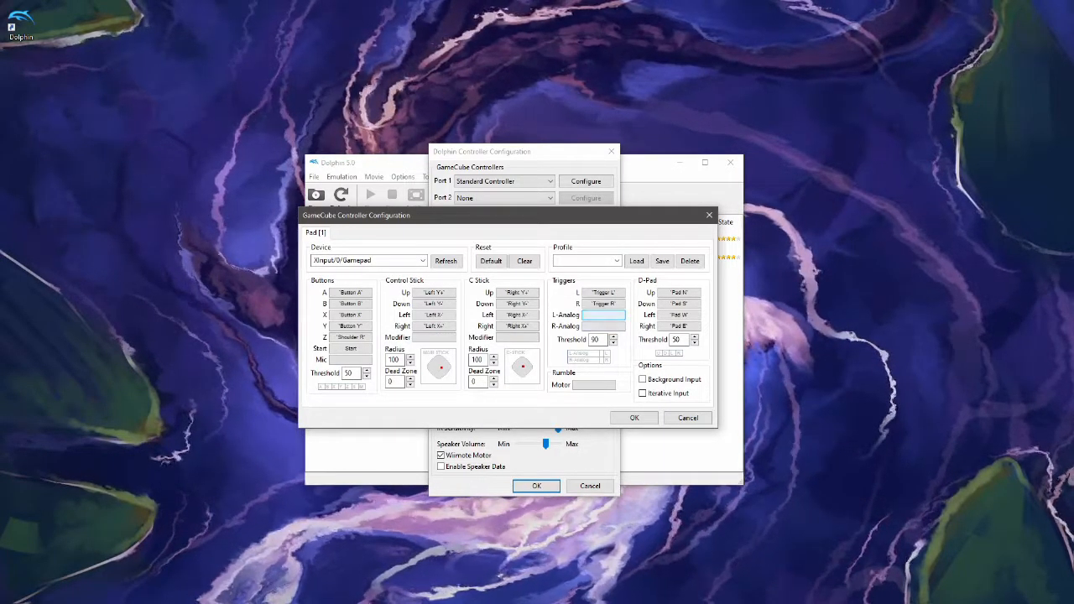
Map L-Analog to Trigger L and R-Analog to Trigger R, and save the mapping as a profile named Xbox Controller
click(603, 315)
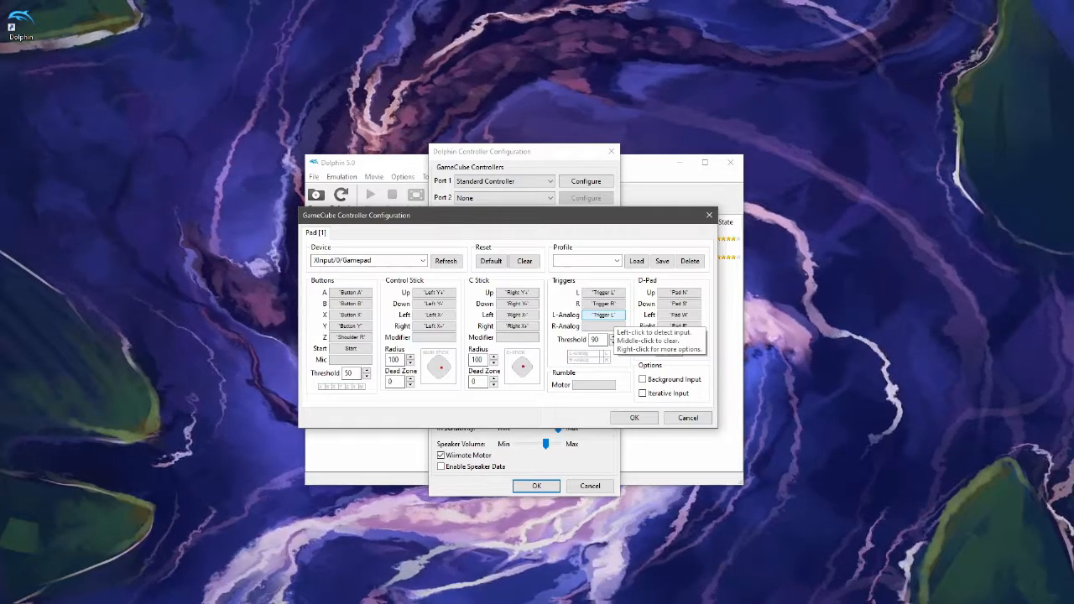
click(603, 325)
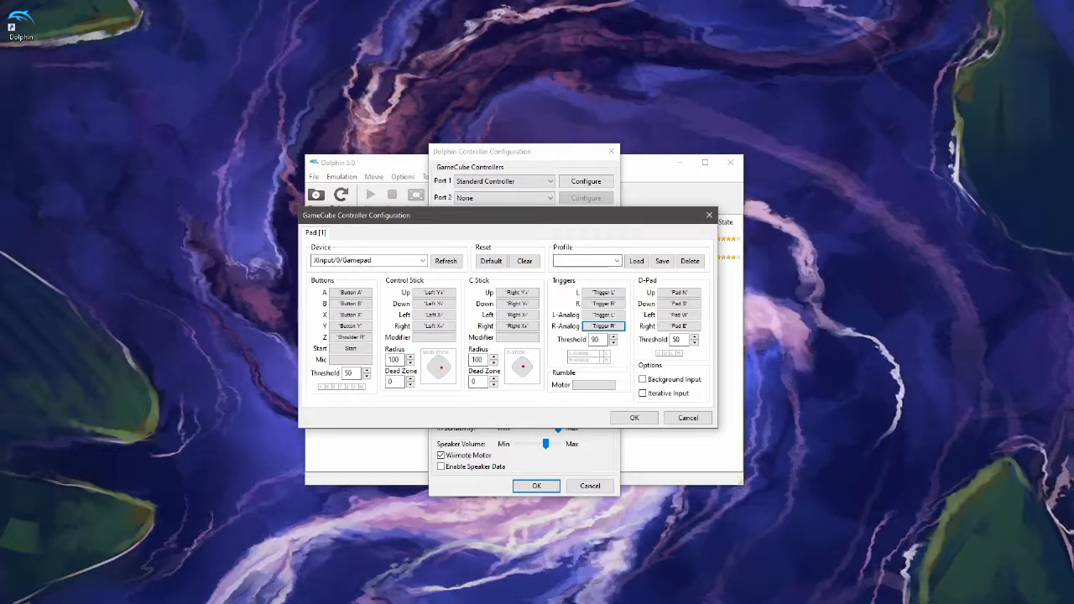
click(584, 261)
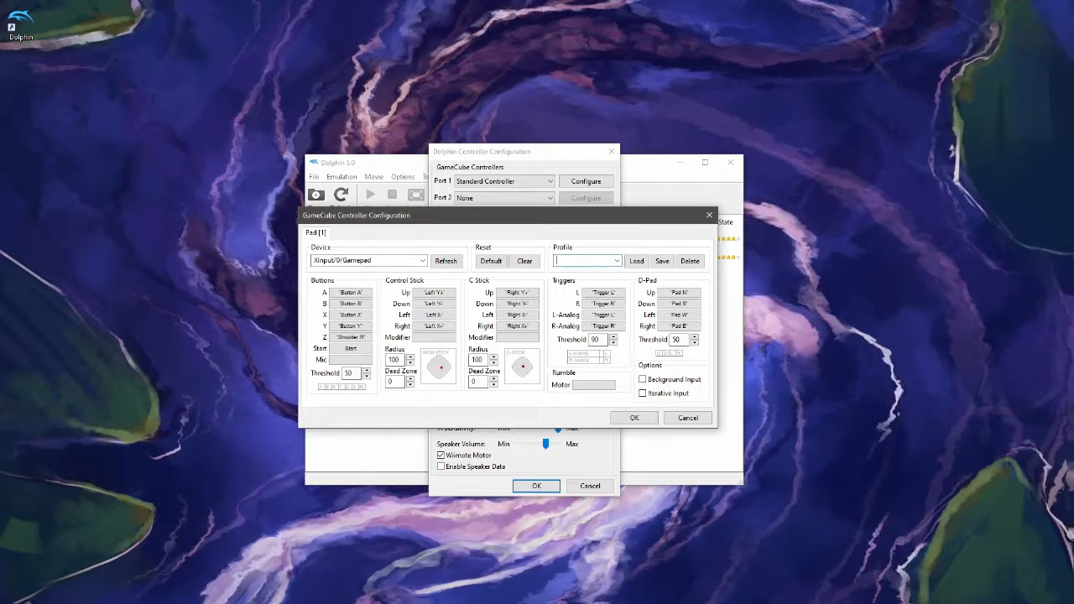
text(X)
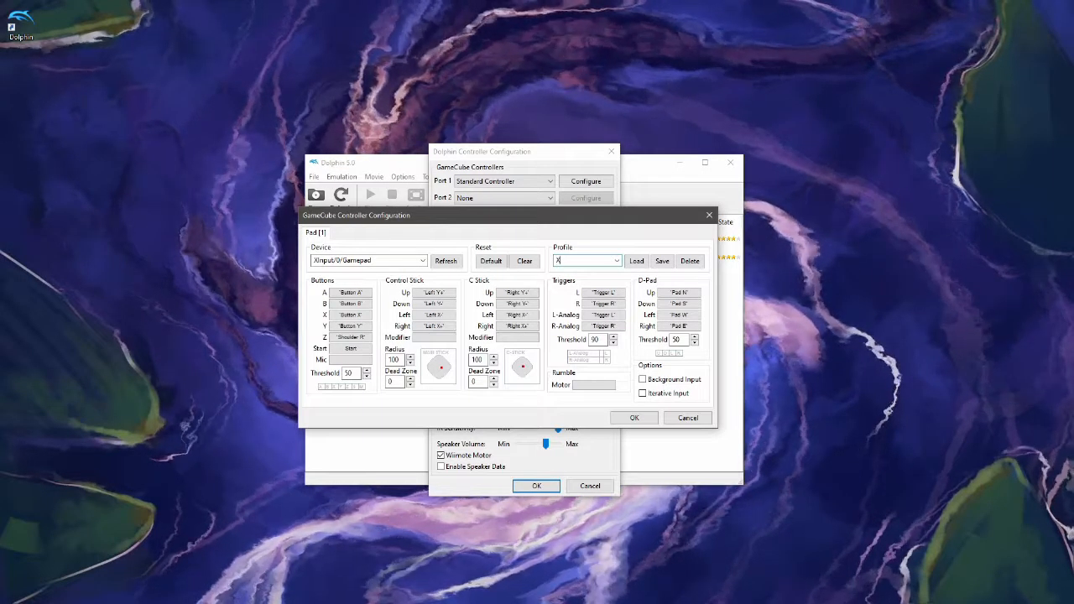
text(box Con)
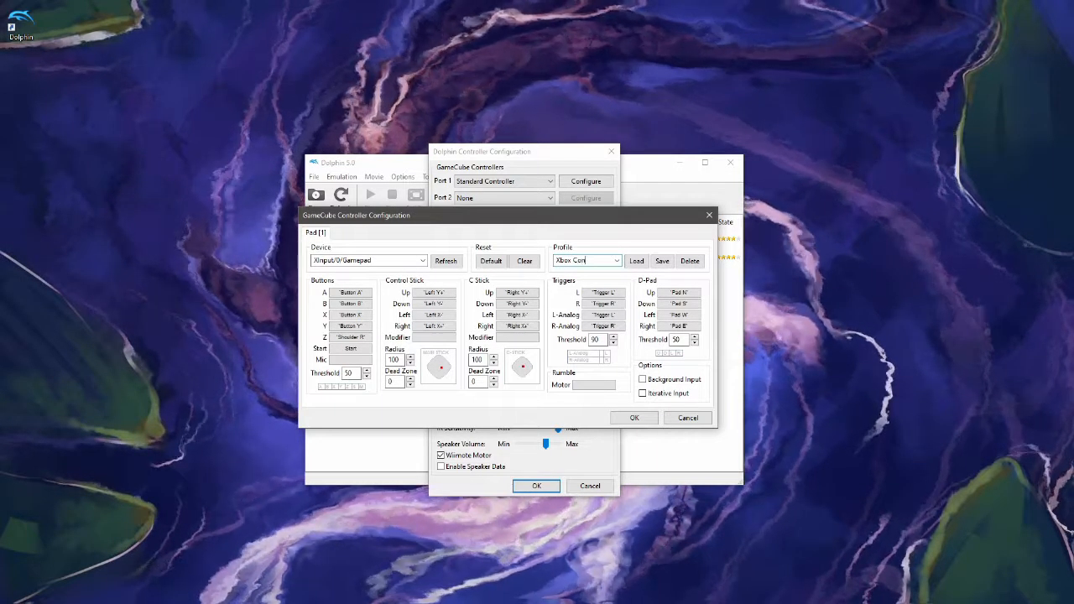
text(troller)
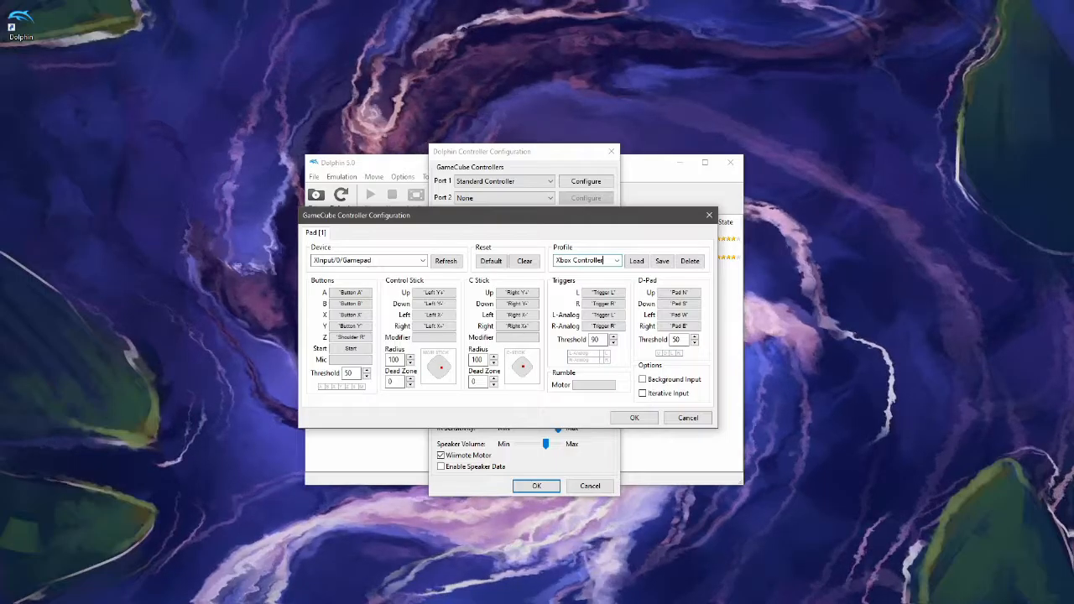
click(662, 261)
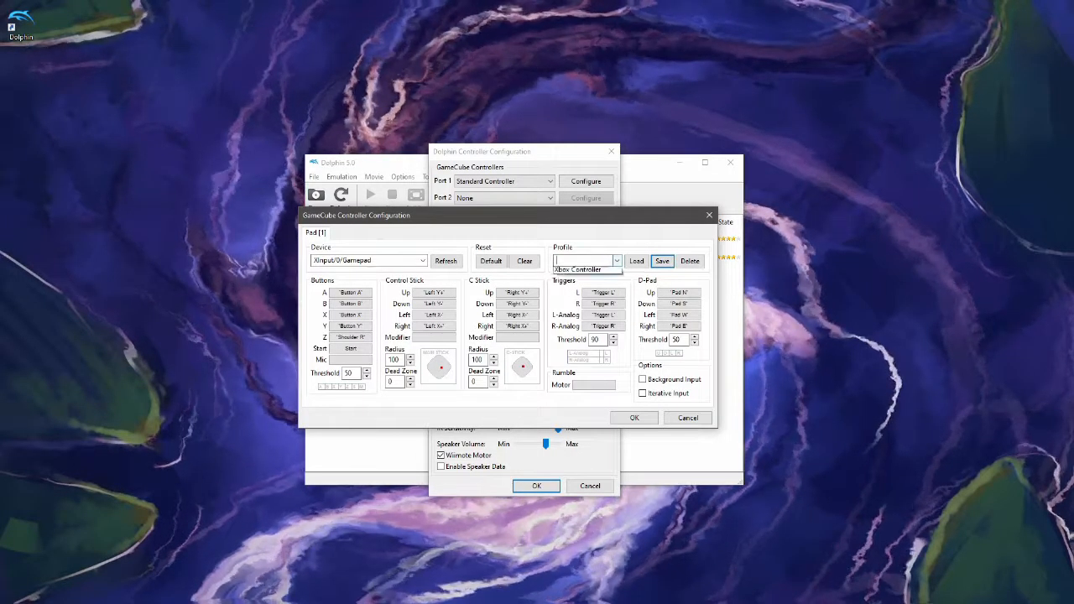
Clear all the controller mappings, load them back from the Xbox Controller profile, and accept the GameCube controller configuration
click(617, 261)
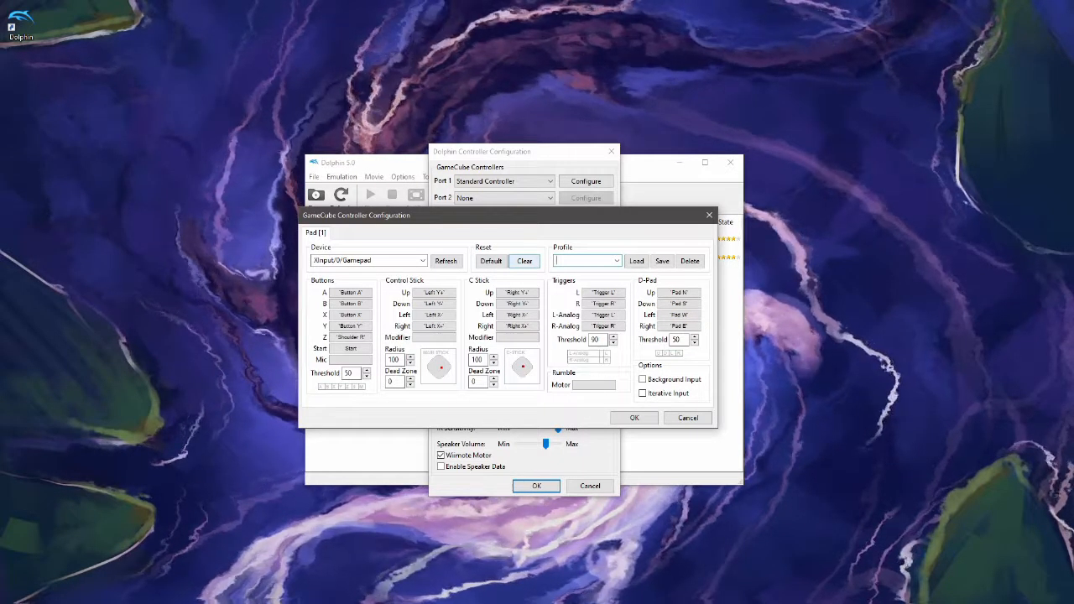
click(525, 261)
click(617, 261)
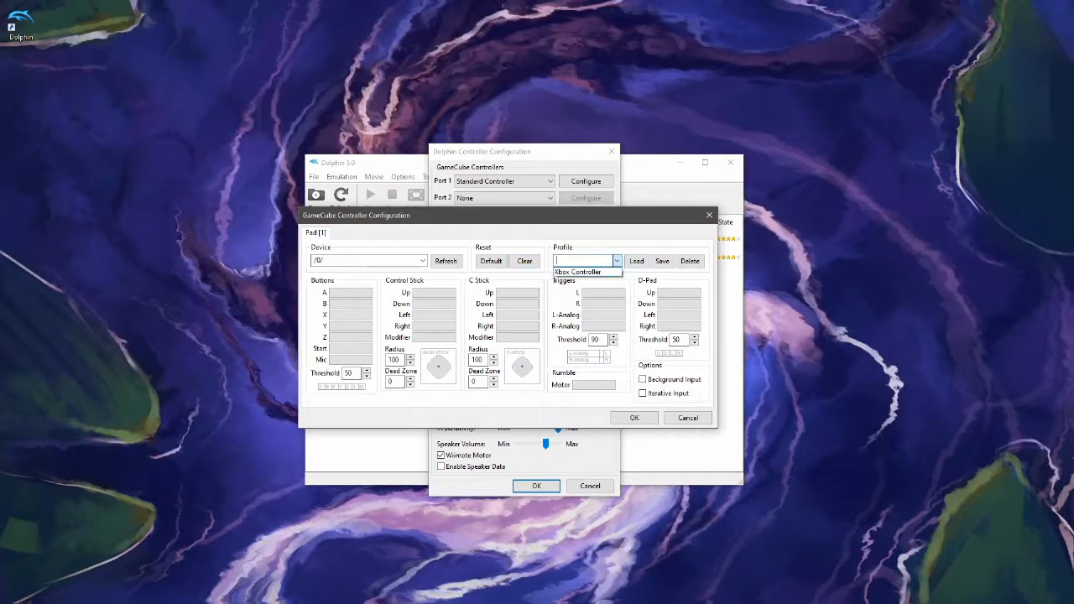
click(577, 272)
click(637, 261)
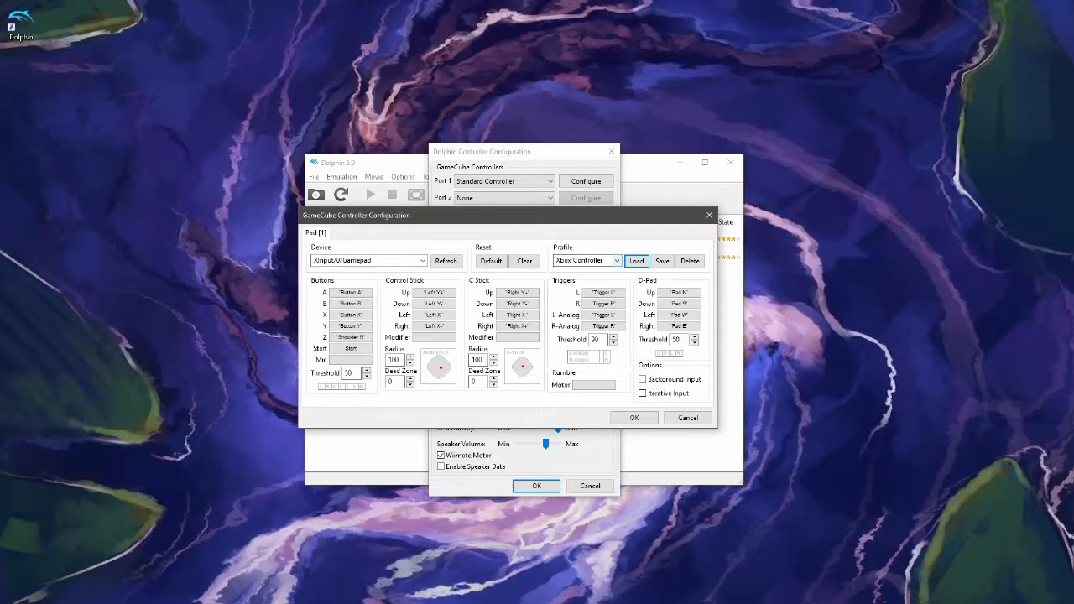
click(635, 417)
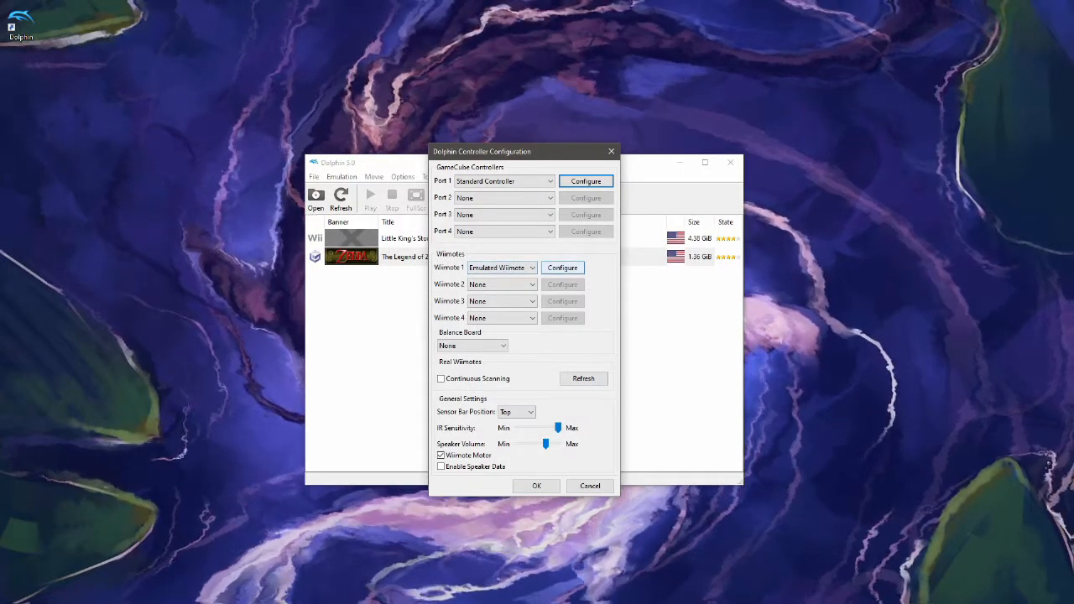
Open the emulated Wiimote 1 configuration, accept it with its existing mappings, and confirm the controller settings
click(562, 268)
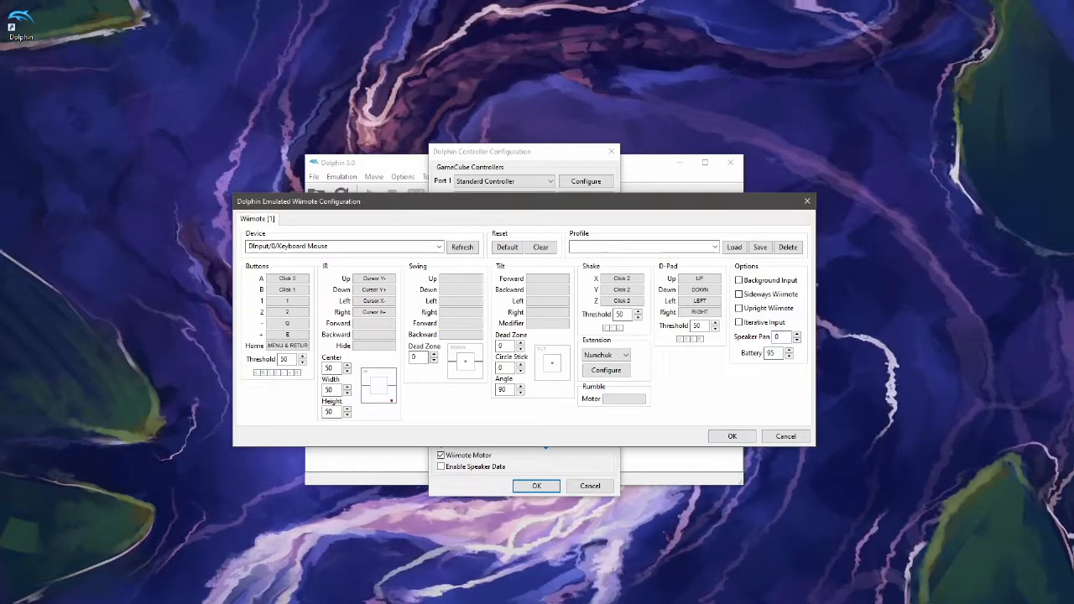
click(733, 436)
click(536, 486)
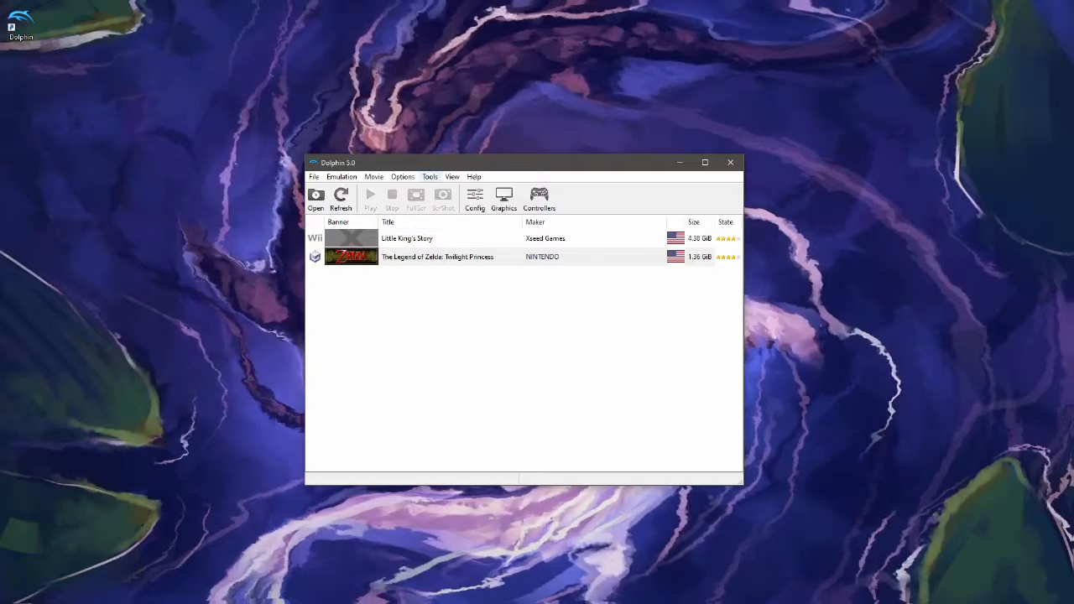
Open the hotkey settings, try XInput/0/Gamepad as the device, and switch back to DInput/0/Keyboard Mouse
click(403, 176)
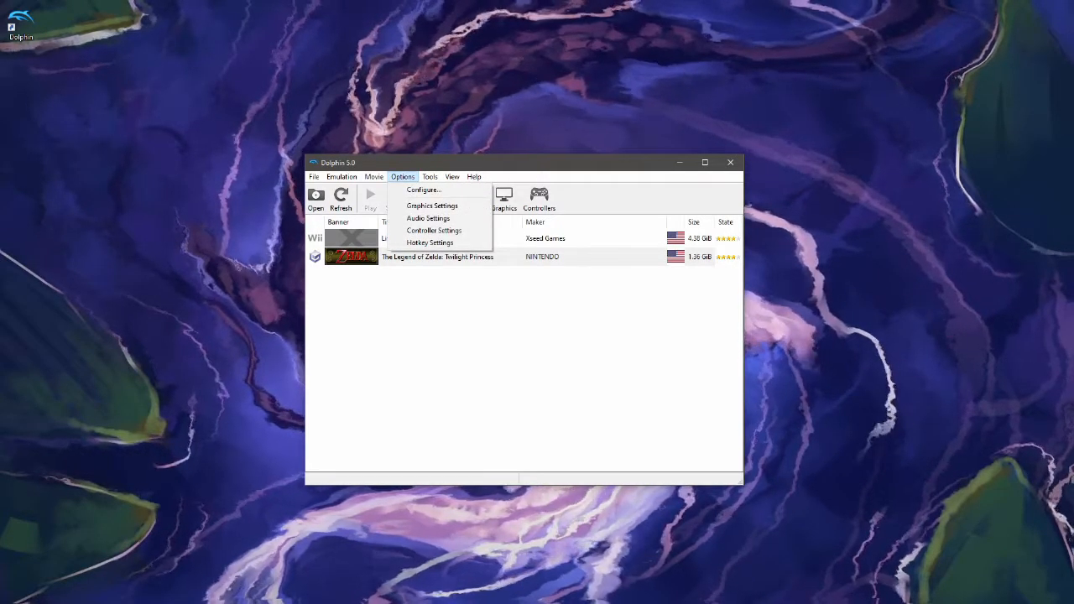
click(430, 243)
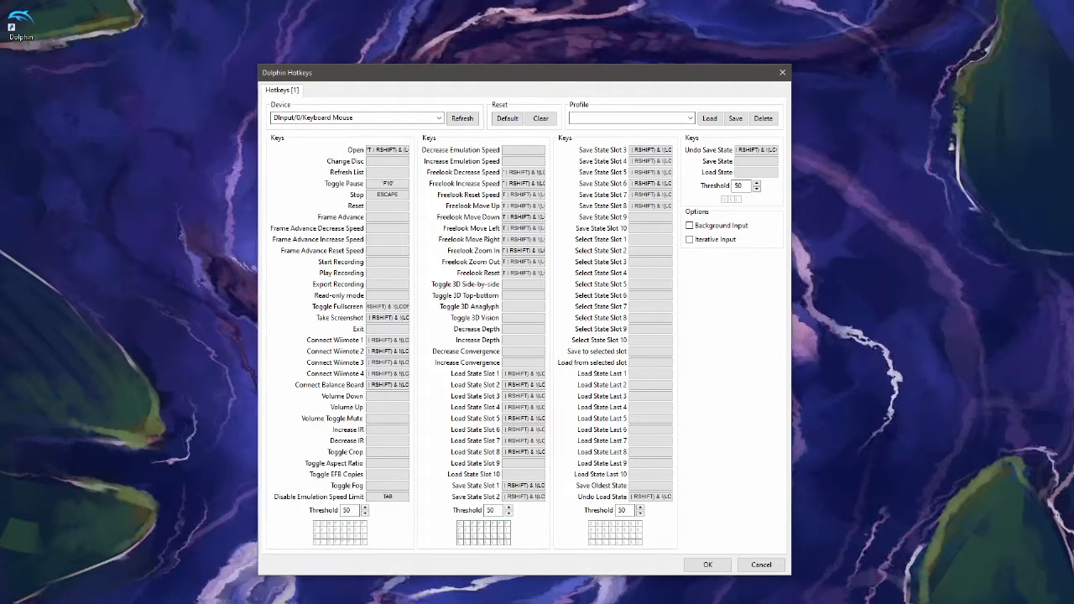
click(439, 118)
click(361, 138)
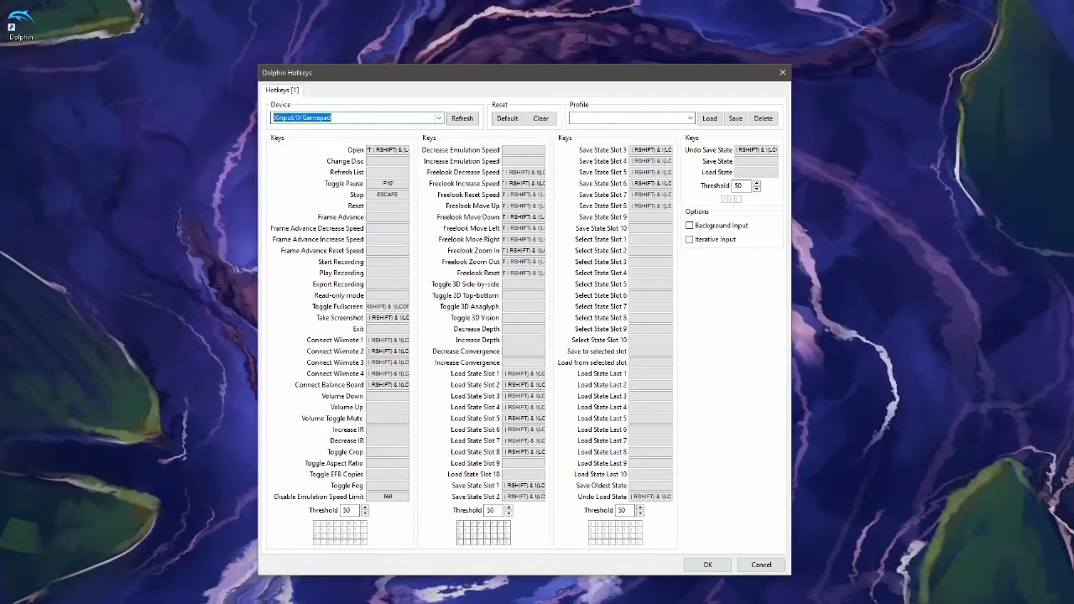
click(439, 119)
click(356, 130)
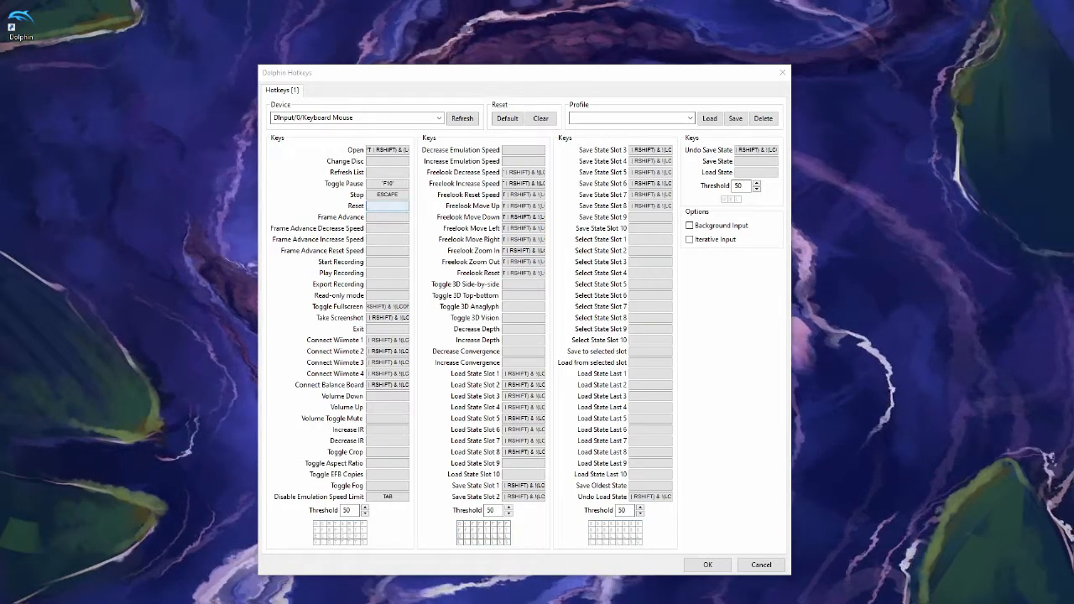
Assign the H key to the Reset hotkey and accept the hotkey settings
click(388, 206)
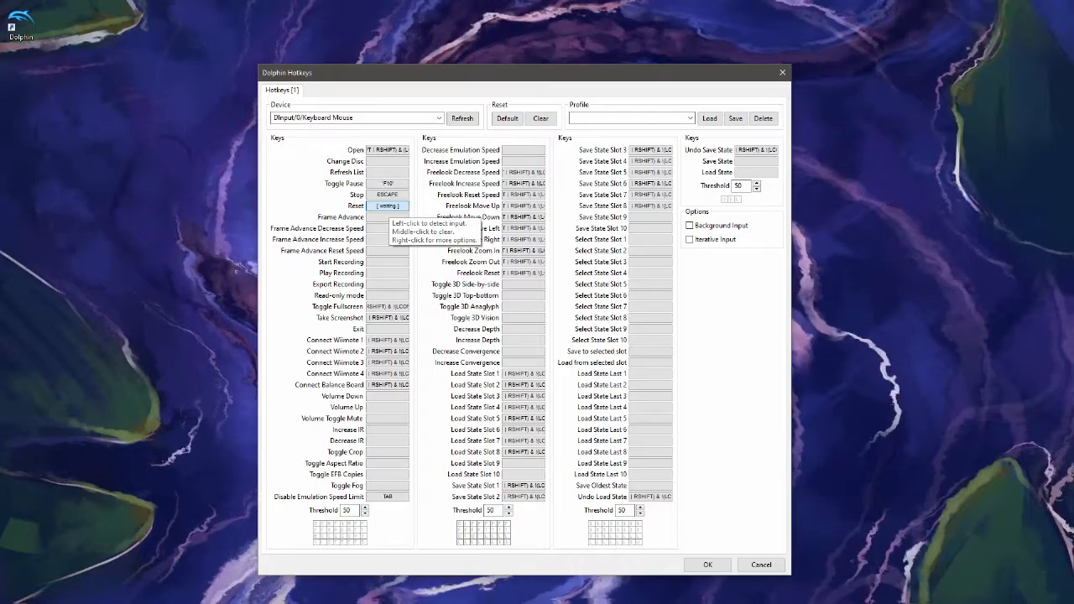
key(r)
click(387, 206)
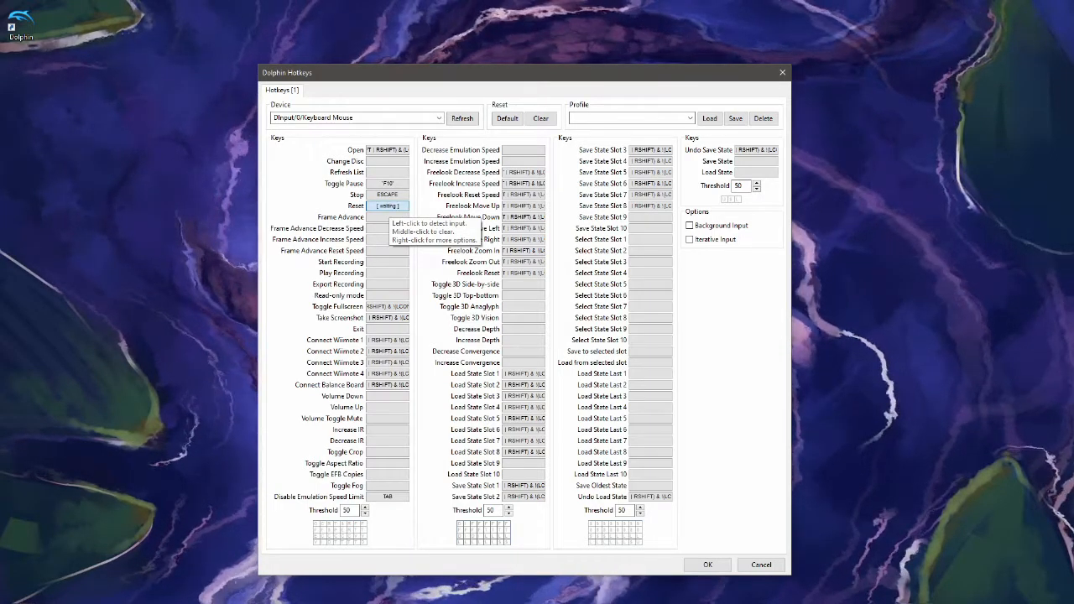
key(h)
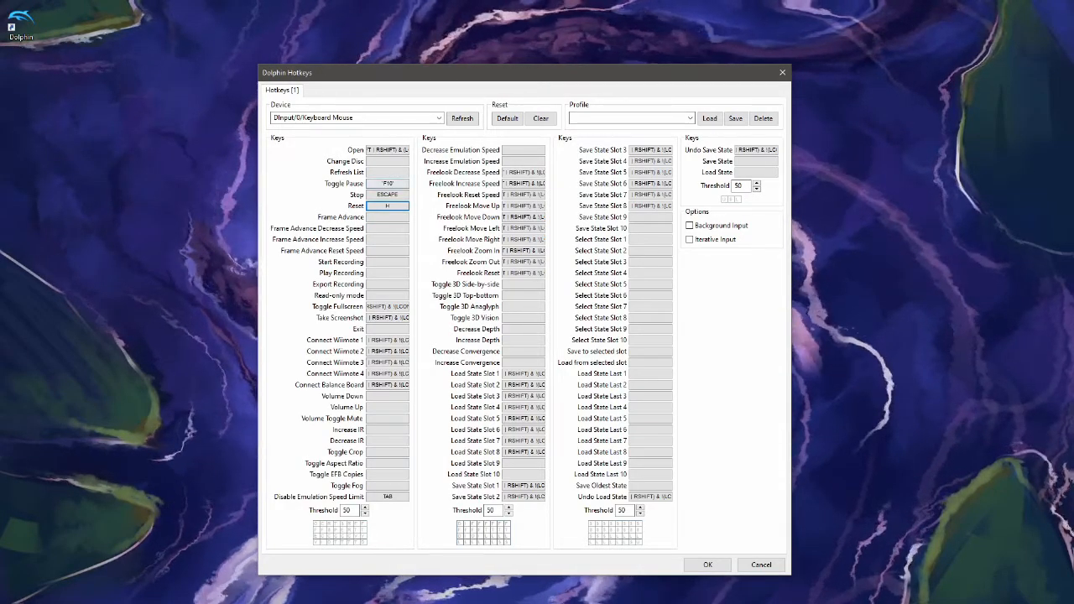
click(707, 565)
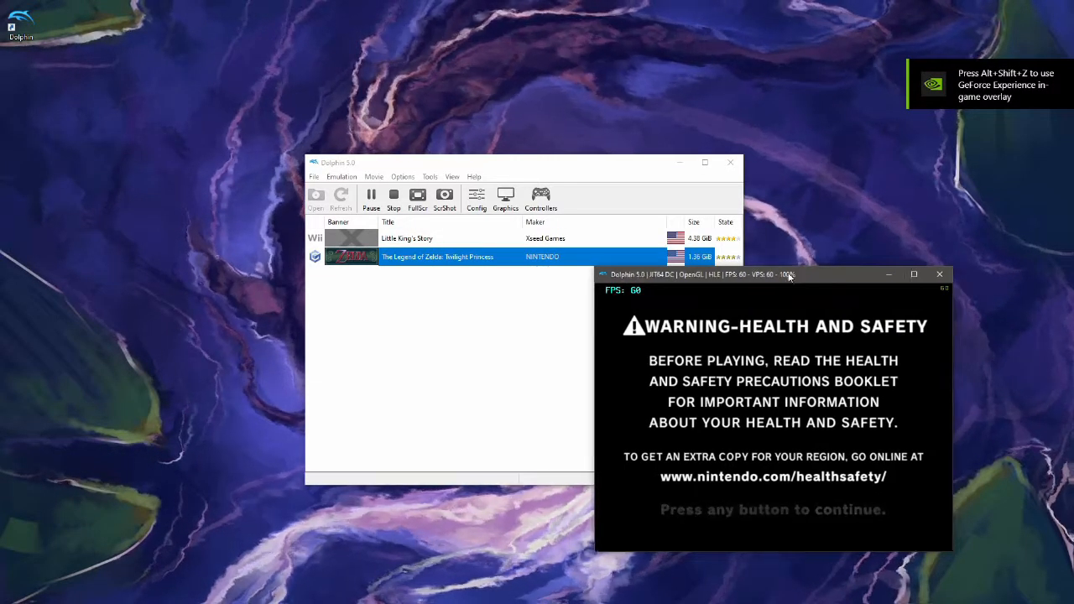
Move the running Twilight Princess game window over the game list and continue past the health and safety warning
drag(793, 275, 558, 138)
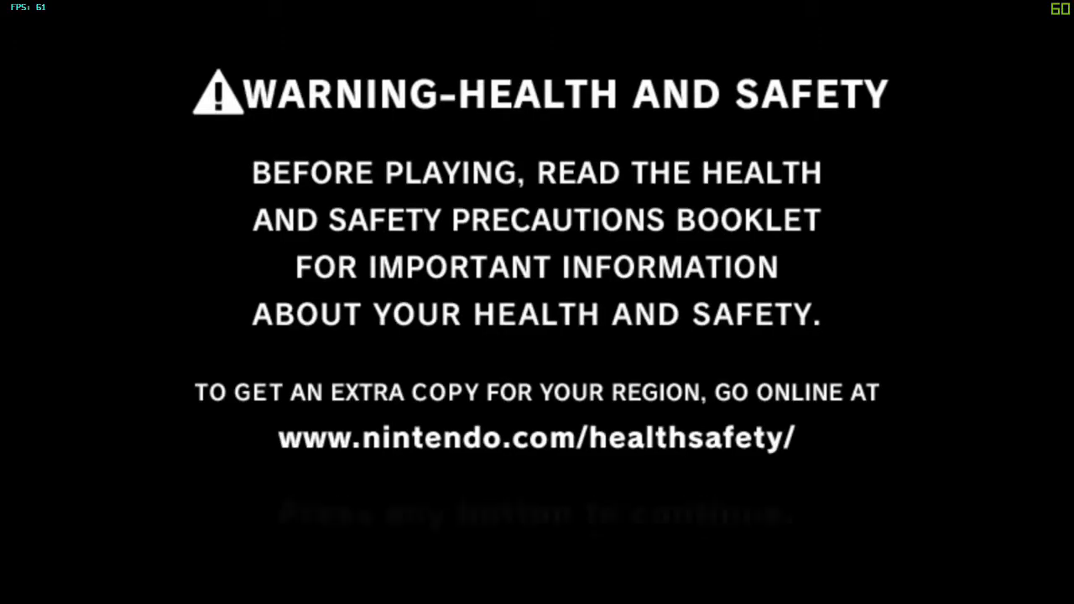
key(Return)
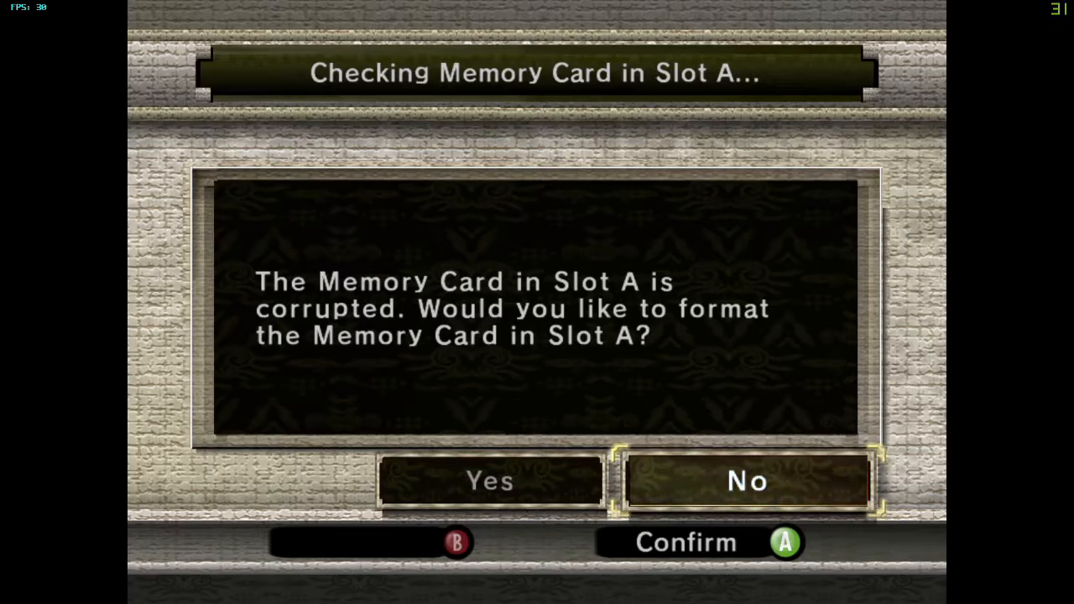
Format the Memory Card in Slot A, confirming the data erasure, and create a save file for the game on it
key(Left)
key(Return)
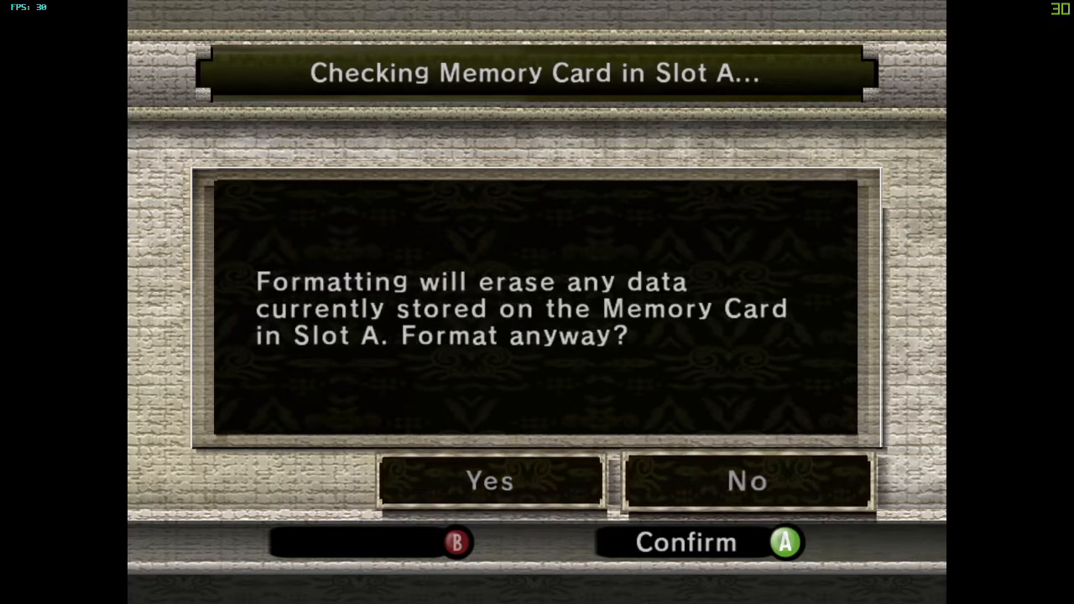
key(Left)
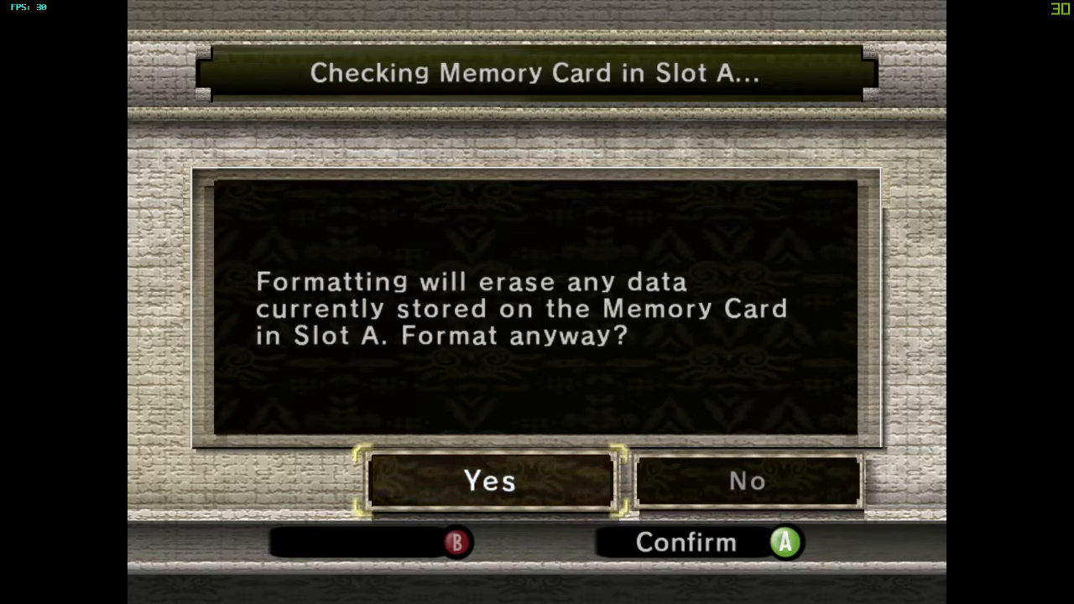
key(Return)
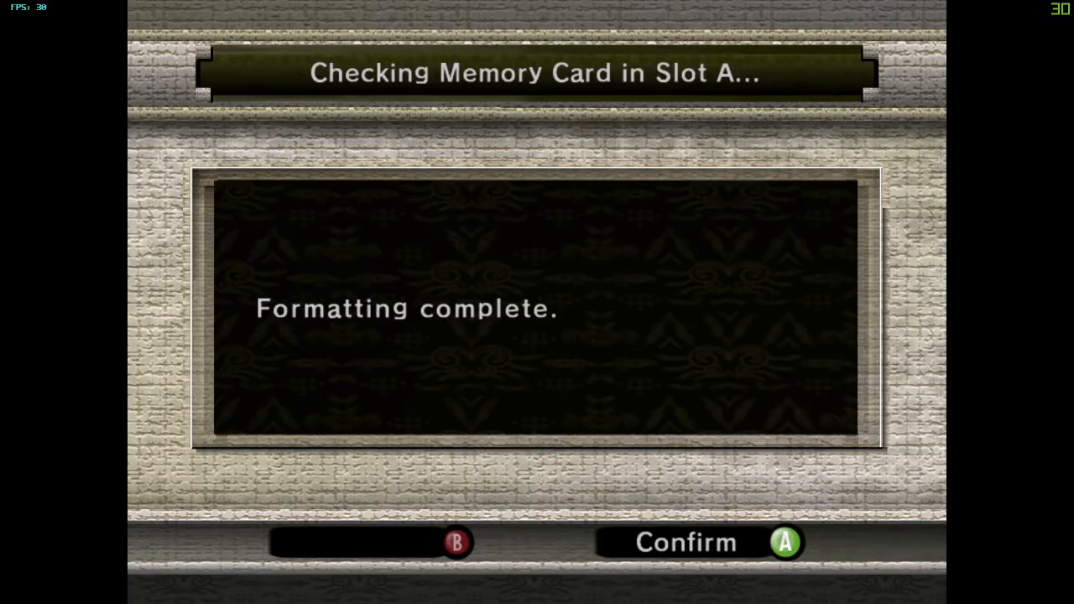
key(x)
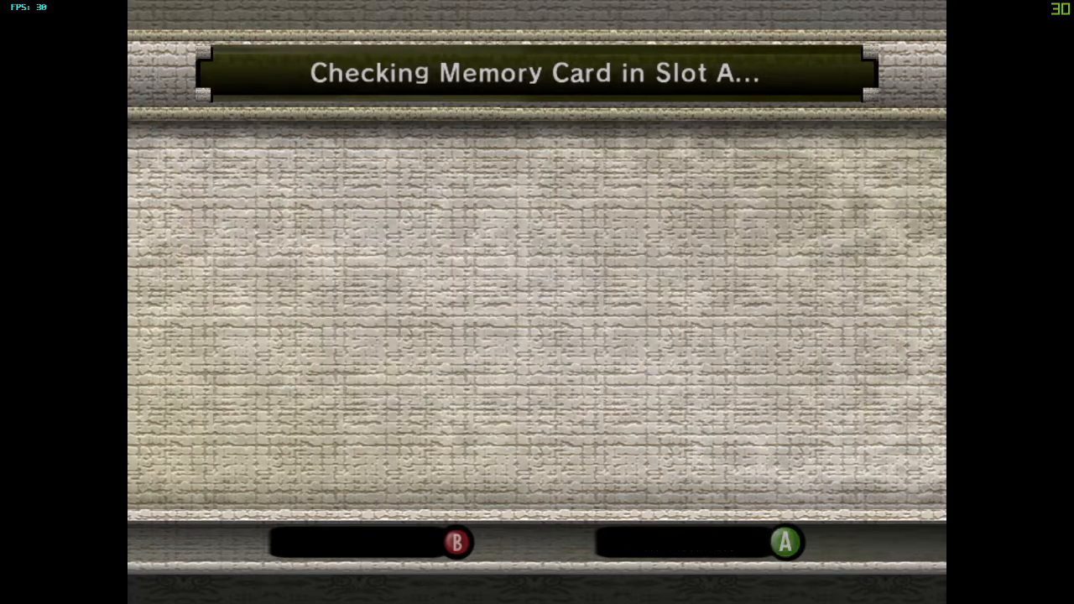
key(Left)
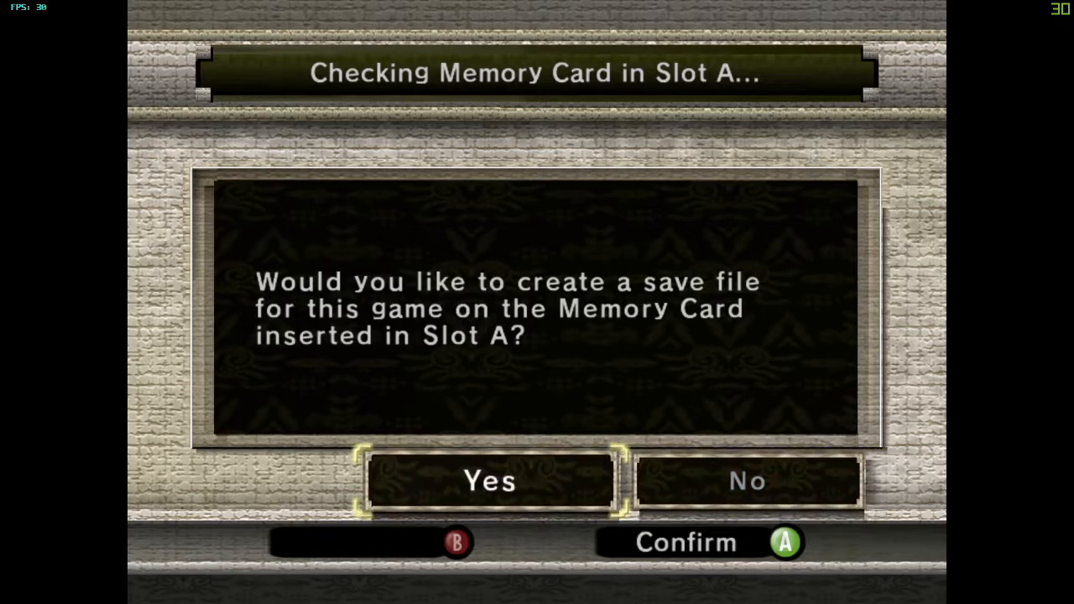
key(x)
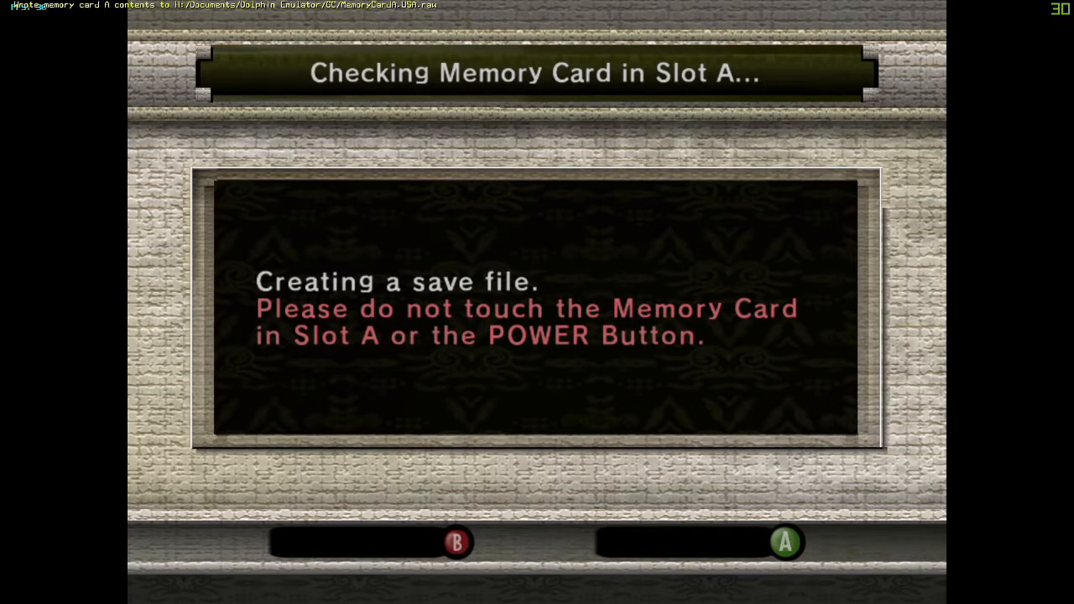